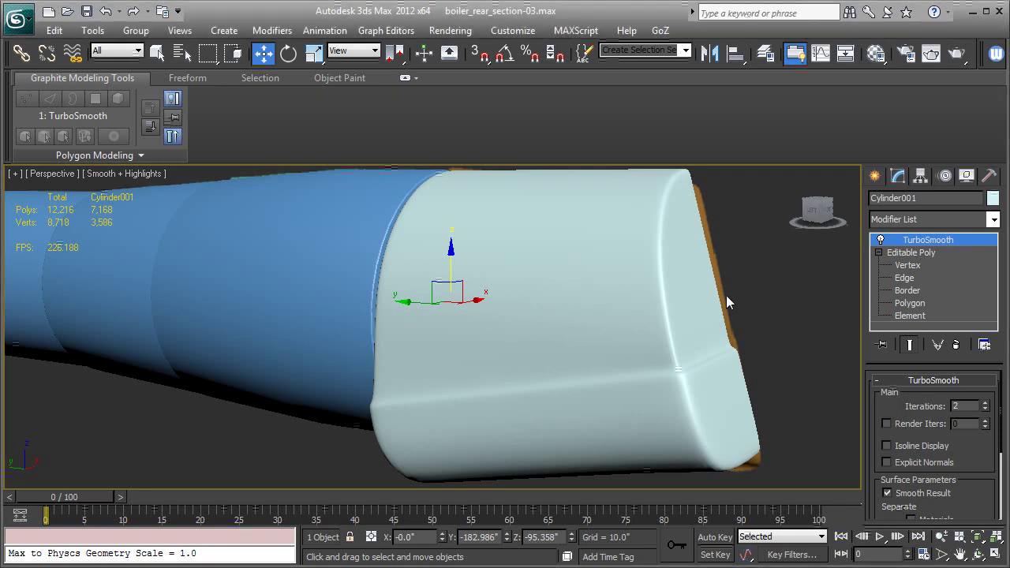
Step: Inspect the lower front corner of the rear boiler section, comparing the smoothed mesh with its base polygon edges
{"action": "middle_click_drag", "start_coordinate": [726, 295], "coordinate": [583, 232]}
{"action": "scroll", "coordinate": [676, 277], "scroll_direction": "up", "scroll_amount": 3}
{"action": "scroll", "coordinate": [583, 232], "scroll_direction": "down", "scroll_amount": 3}
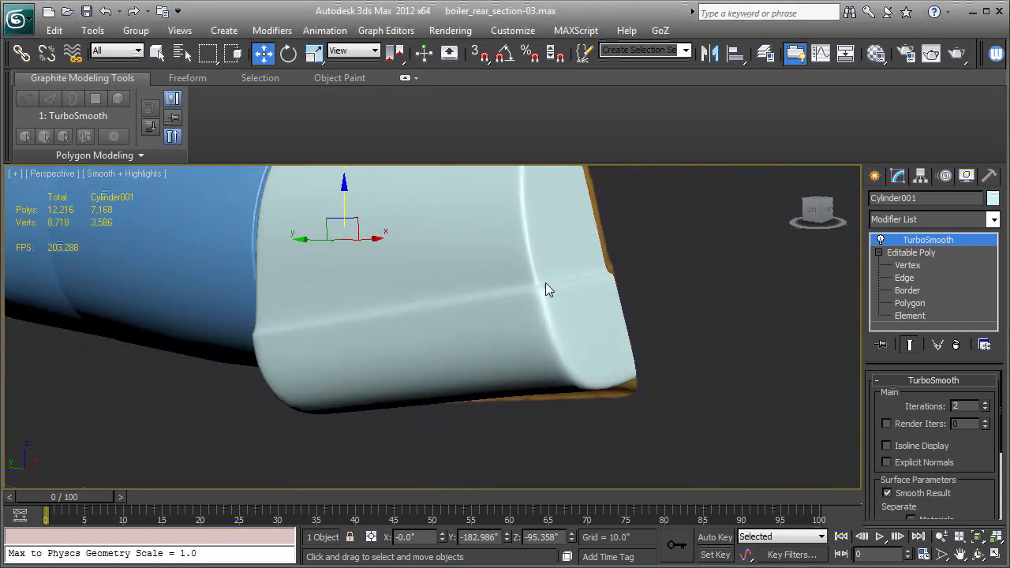
{"action": "middle_click_drag", "start_coordinate": [546, 284], "coordinate": [604, 292], "text": "alt"}
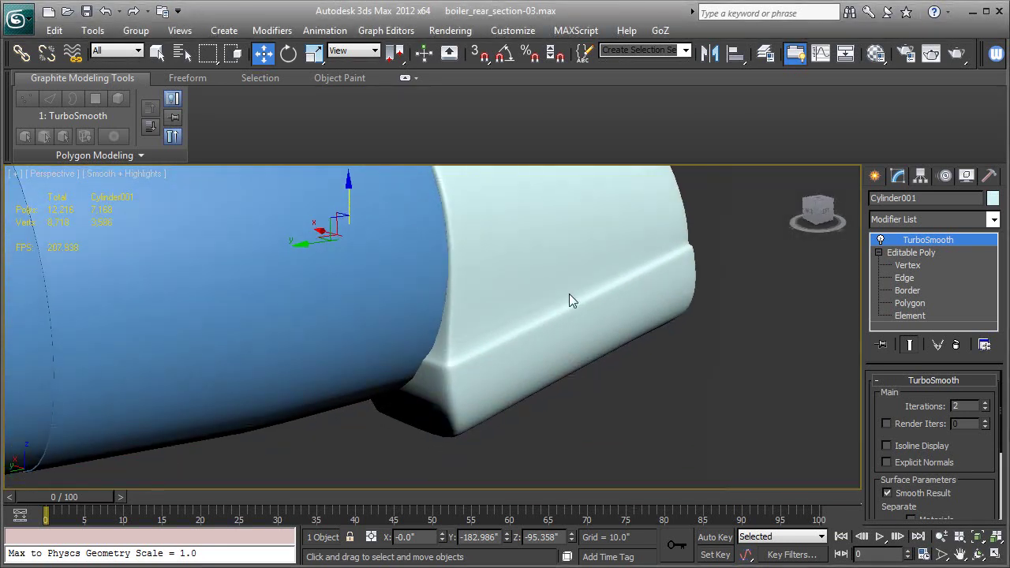
{"action": "key", "text": "F4"}
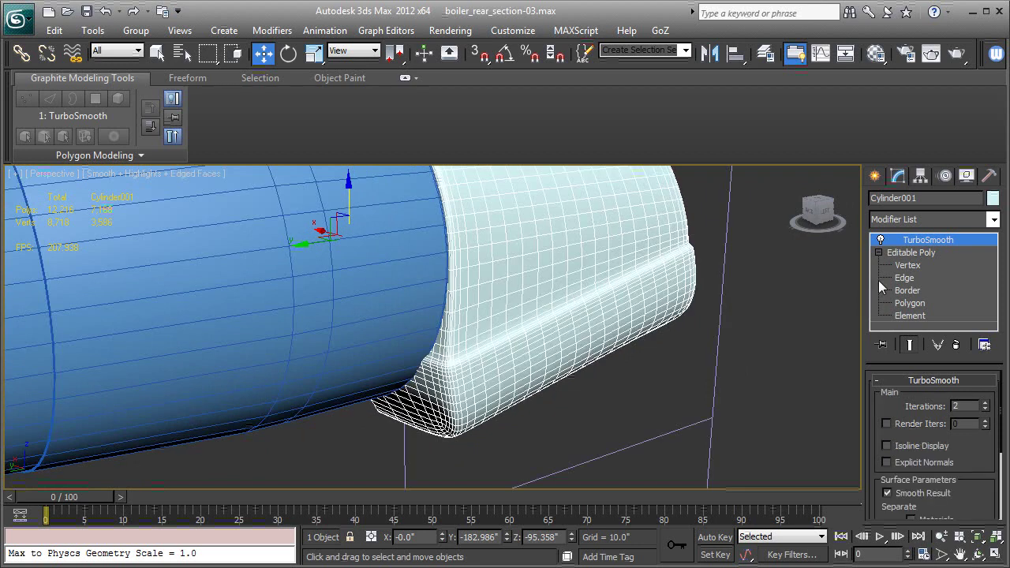
{"action": "left_click", "coordinate": [903, 278]}
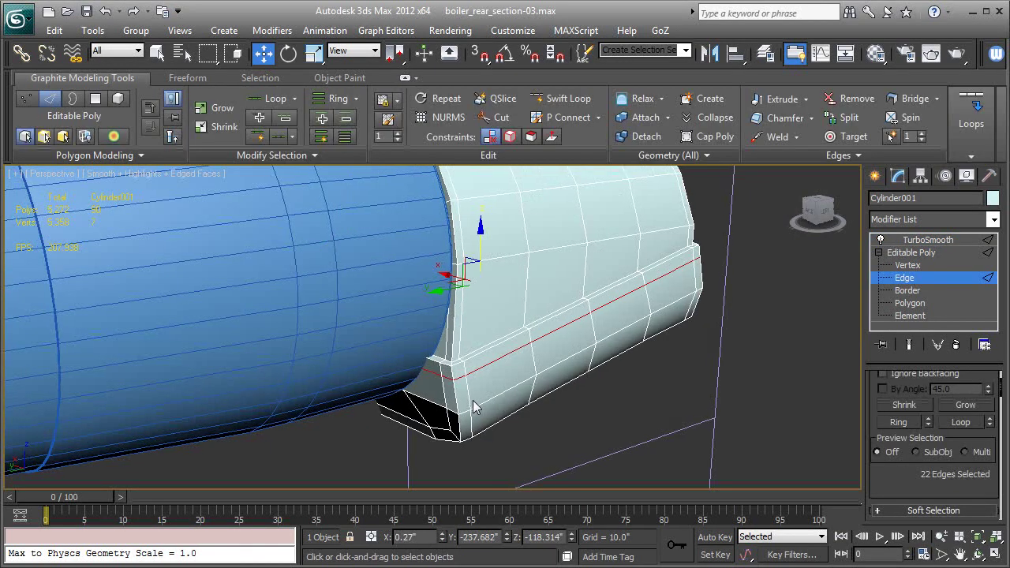
{"action": "middle_click_drag", "start_coordinate": [474, 406], "coordinate": [513, 401]}
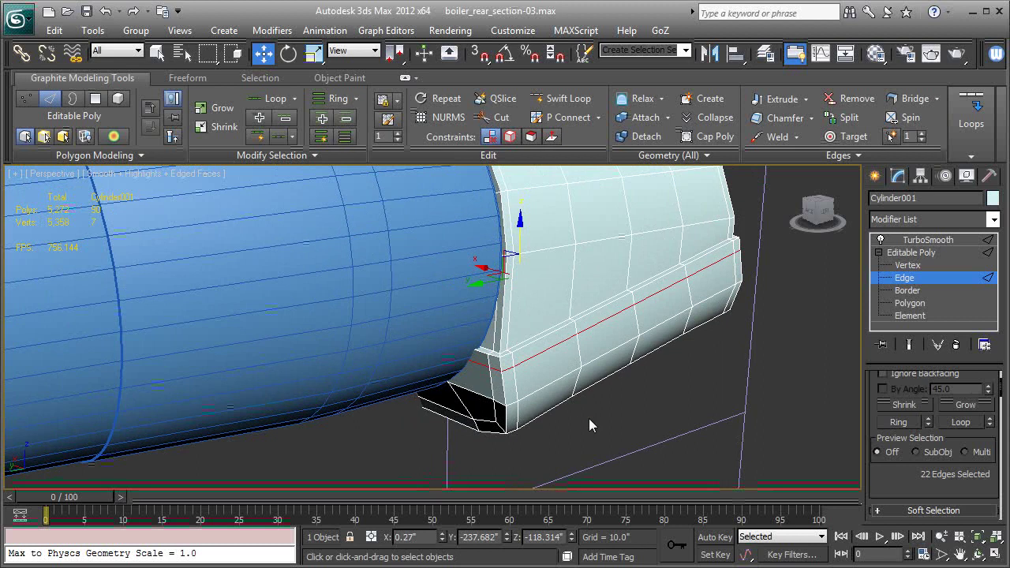
{"action": "middle_click_drag", "start_coordinate": [589, 418], "coordinate": [722, 366], "text": "alt"}
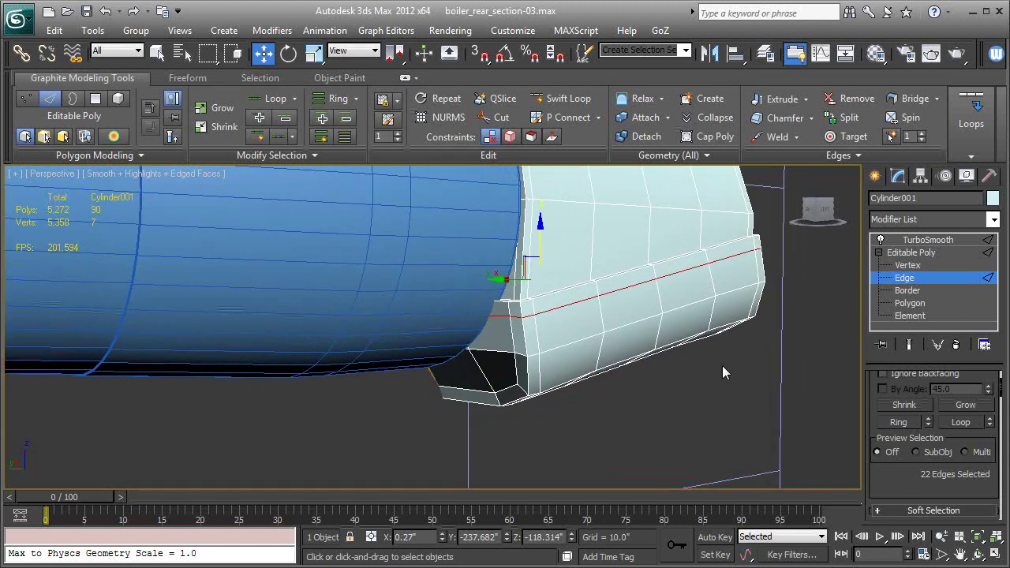
Step: With the Edge constraint on, slide the lower section's vertex column nearest the front end about 2.6 inches toward the rear
{"action": "left_click", "coordinate": [907, 265]}
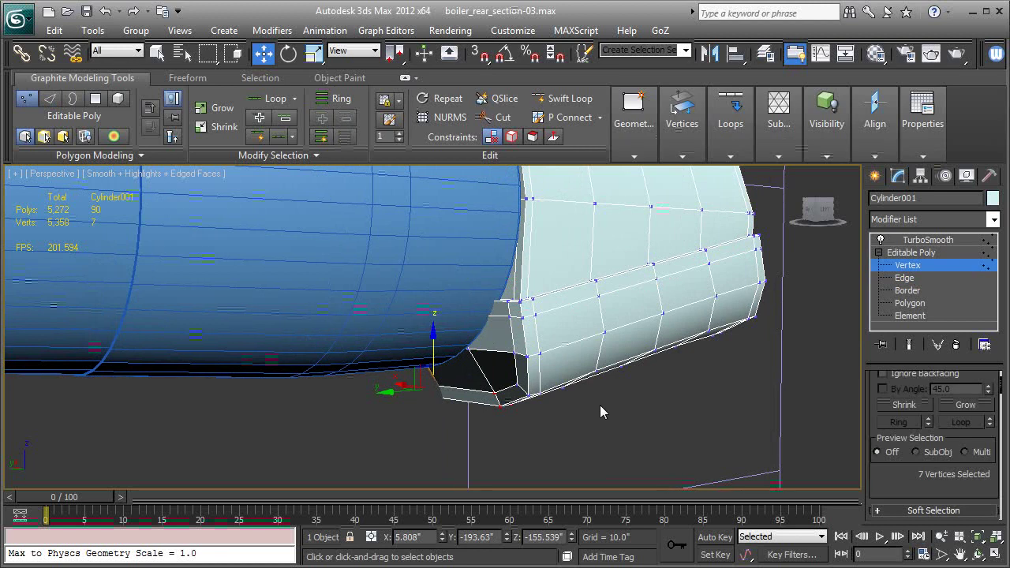
{"action": "key", "text": "l"}
{"action": "key", "text": "z"}
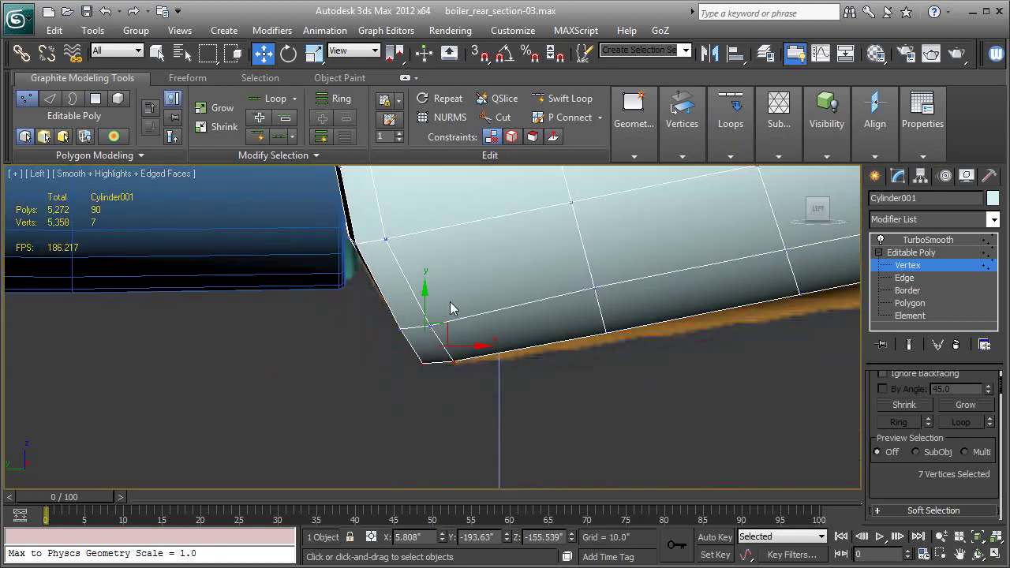
{"action": "middle_click_drag", "start_coordinate": [453, 309], "coordinate": [461, 418]}
{"action": "scroll", "coordinate": [462, 419], "scroll_direction": "down", "scroll_amount": 2}
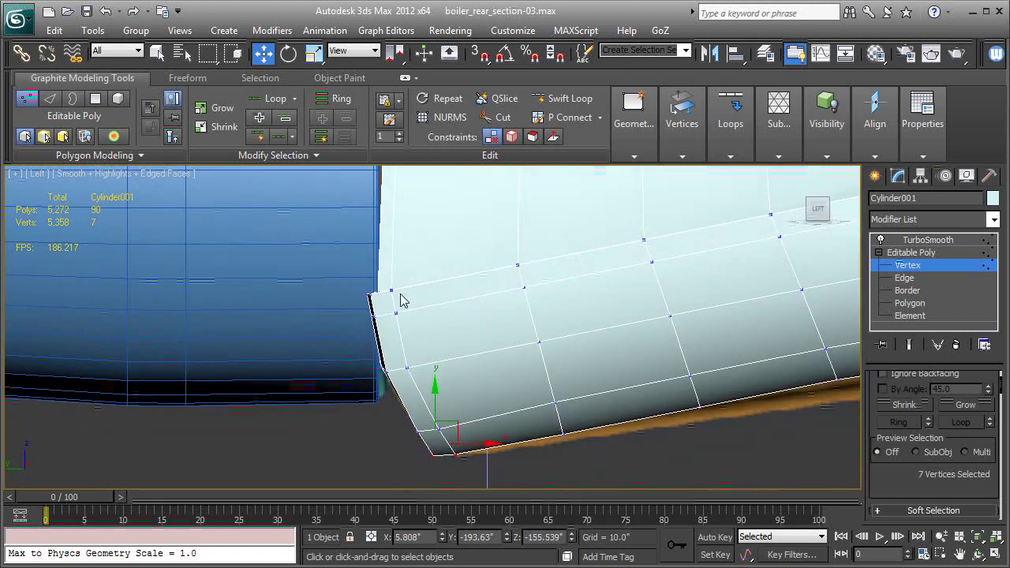
{"action": "key", "text": "F3"}
{"action": "mouse_move", "coordinate": [414, 278]}
{"action": "left_mouse_down"}
{"action": "mouse_move", "coordinate": [399, 329]}
{"action": "mouse_move", "coordinate": [389, 330]}
{"action": "left_mouse_up"}
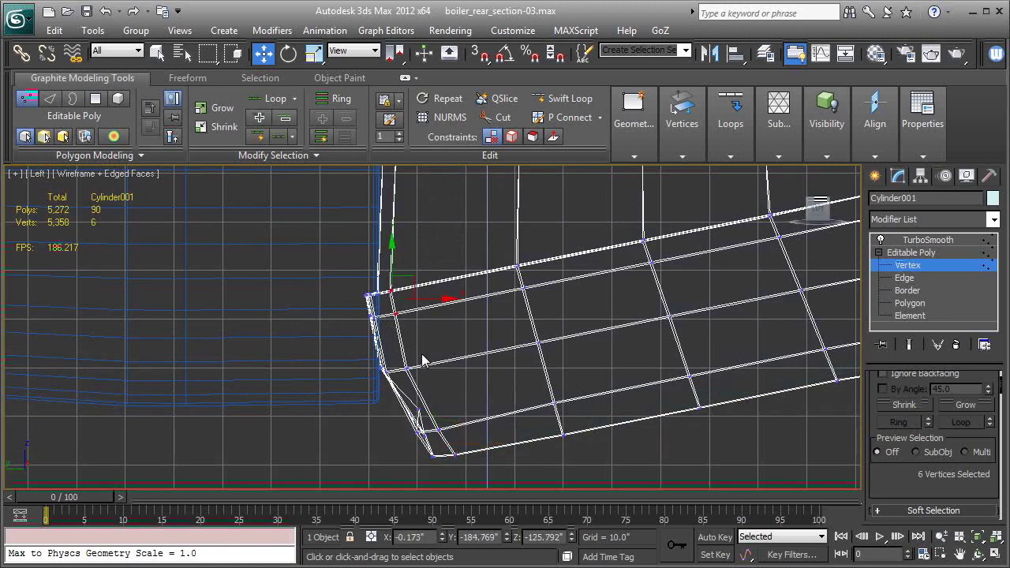
{"action": "left_click", "coordinate": [405, 369], "text": "ctrl"}
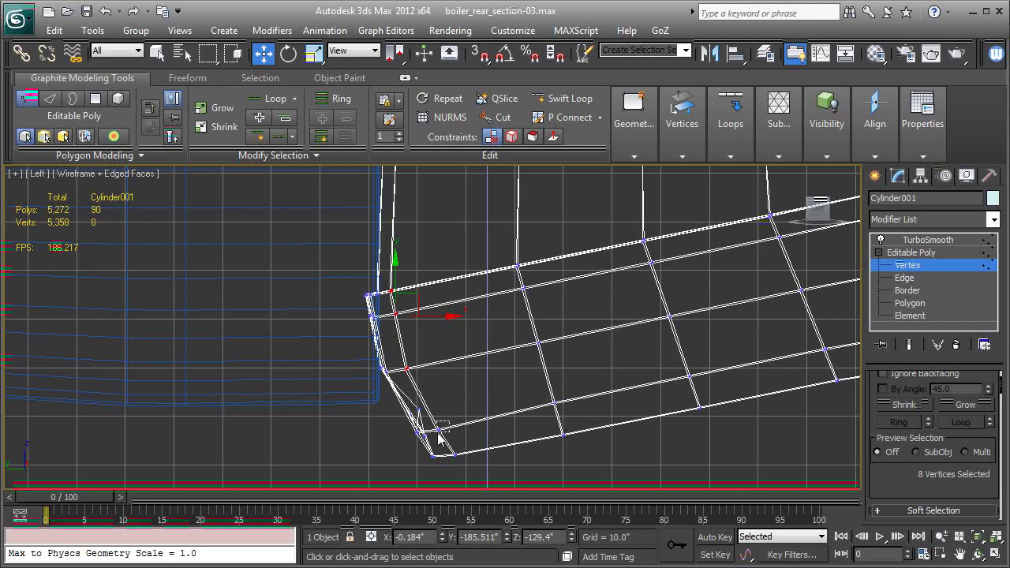
{"action": "left_click_drag", "start_coordinate": [436, 435], "coordinate": [448, 467], "text": "ctrl"}
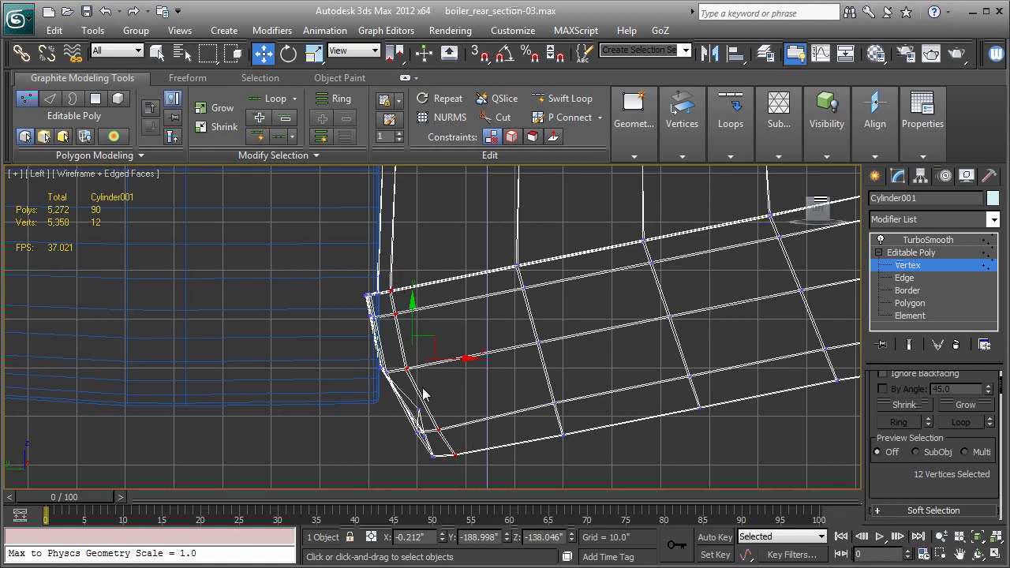
{"action": "key", "text": "shift+x"}
{"action": "scroll", "coordinate": [901, 473], "scroll_direction": "down", "scroll_amount": 10}
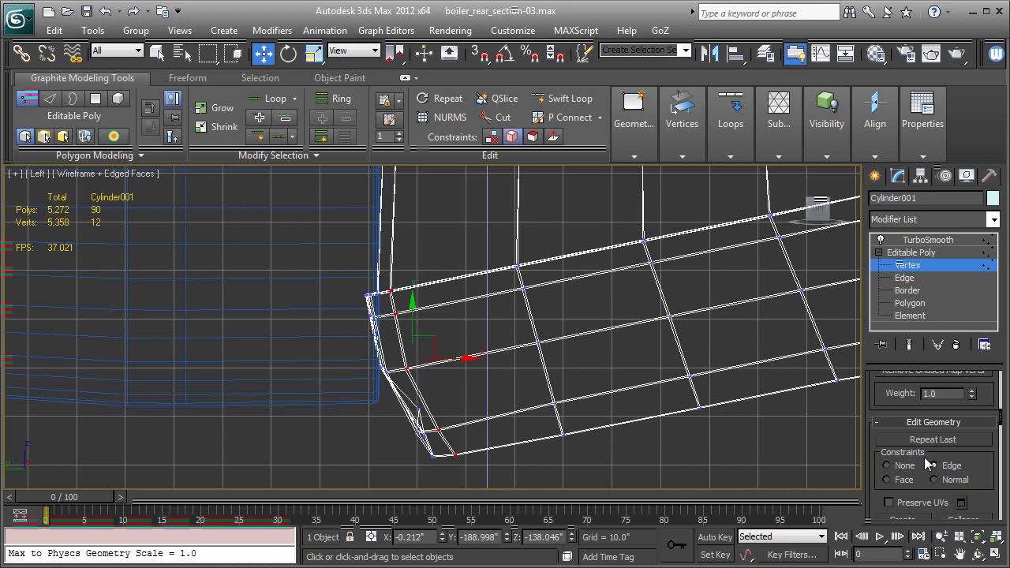
{"action": "left_click", "coordinate": [904, 466]}
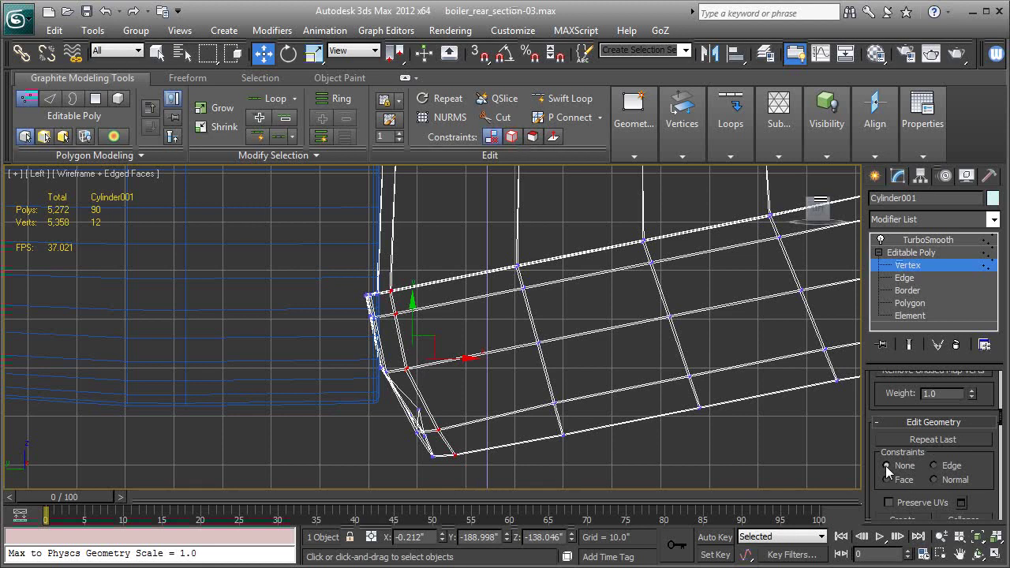
{"action": "left_click", "coordinate": [935, 466]}
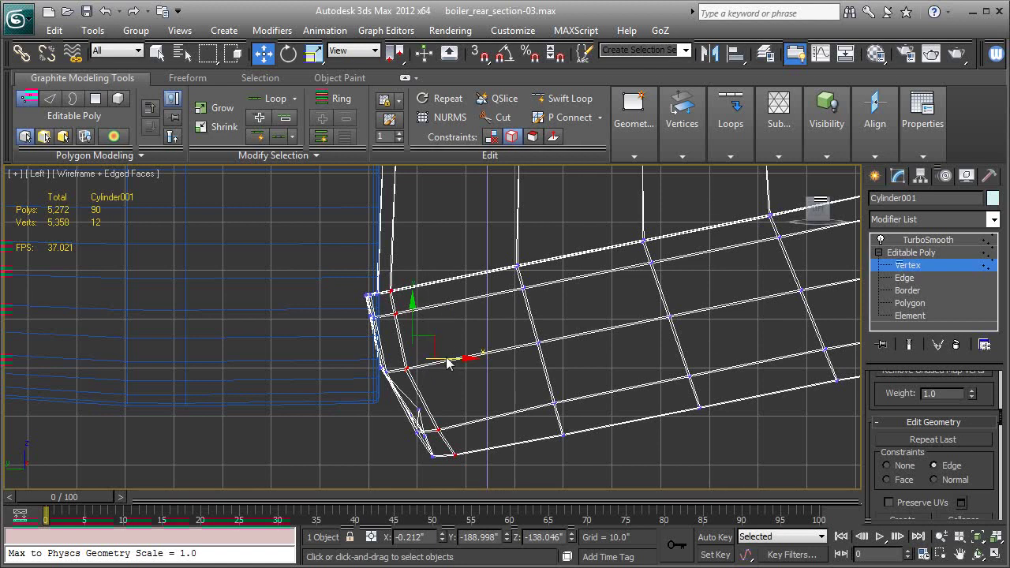
{"action": "left_click_drag", "start_coordinate": [449, 360], "coordinate": [462, 363]}
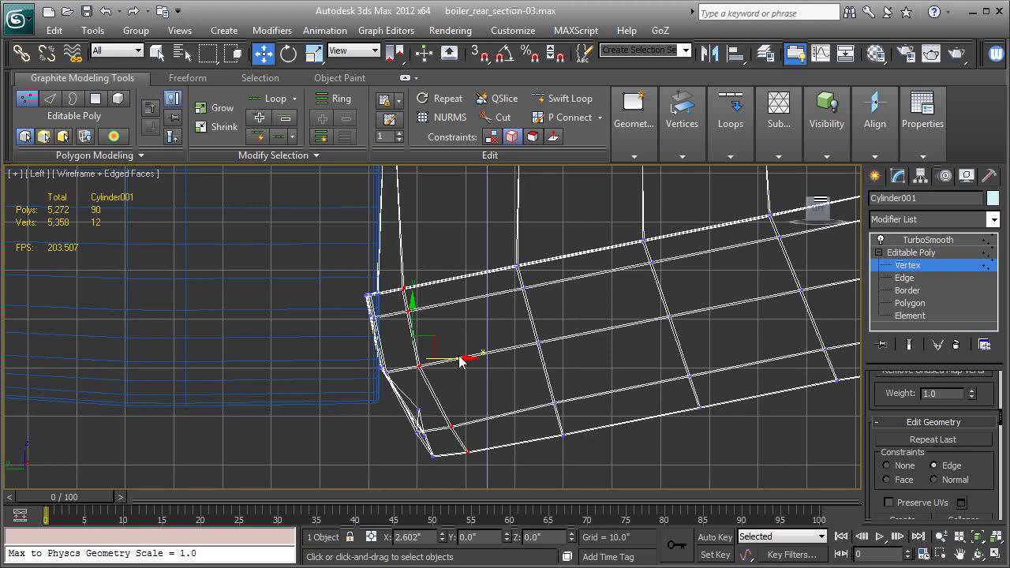
{"action": "left_click_drag", "start_coordinate": [462, 363], "coordinate": [462, 359]}
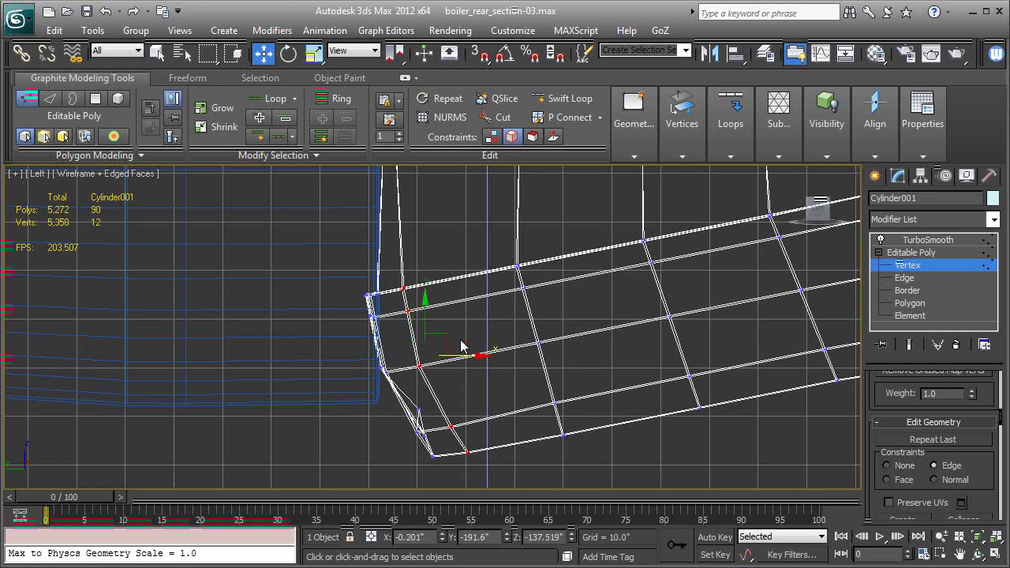
Step: Slide the lower section's vertex column nearest the rear end about 2.5 inches toward the front along its edges
{"action": "middle_click_drag", "start_coordinate": [621, 301], "coordinate": [365, 318]}
{"action": "mouse_move", "coordinate": [583, 250]}
{"action": "middle_mouse_down"}
{"action": "mouse_move", "coordinate": [591, 284]}
{"action": "mouse_move", "coordinate": [582, 268]}
{"action": "middle_mouse_up"}
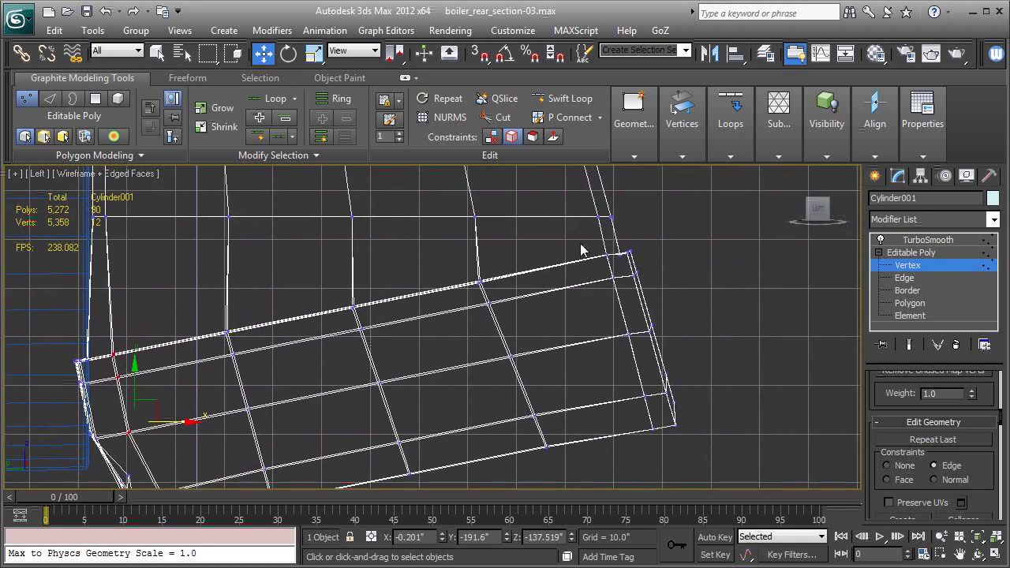
{"action": "left_click_drag", "start_coordinate": [580, 243], "coordinate": [633, 344]}
{"action": "left_click_drag", "start_coordinate": [612, 381], "coordinate": [660, 439], "text": "ctrl"}
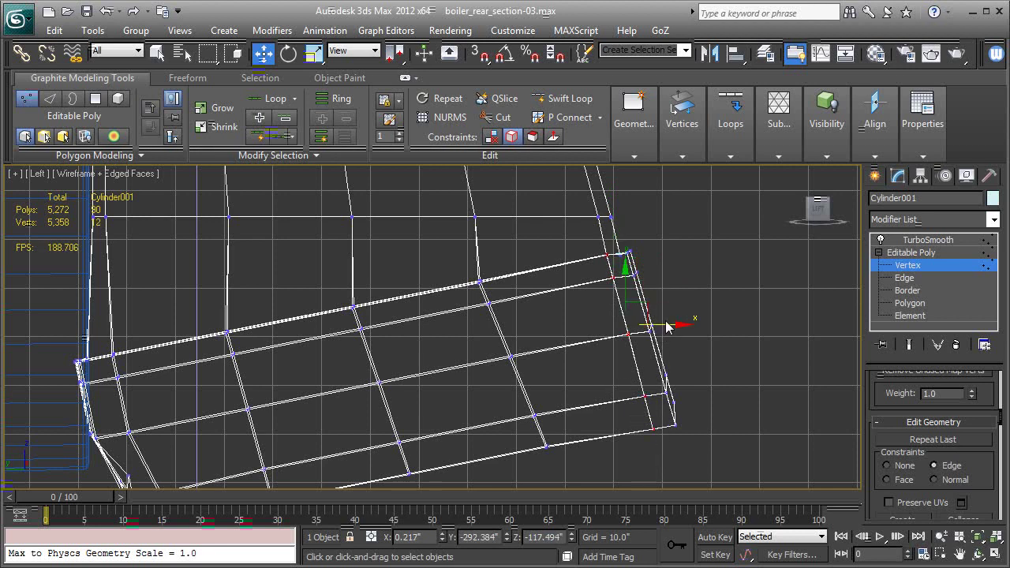
{"action": "left_click_drag", "start_coordinate": [675, 332], "coordinate": [665, 330]}
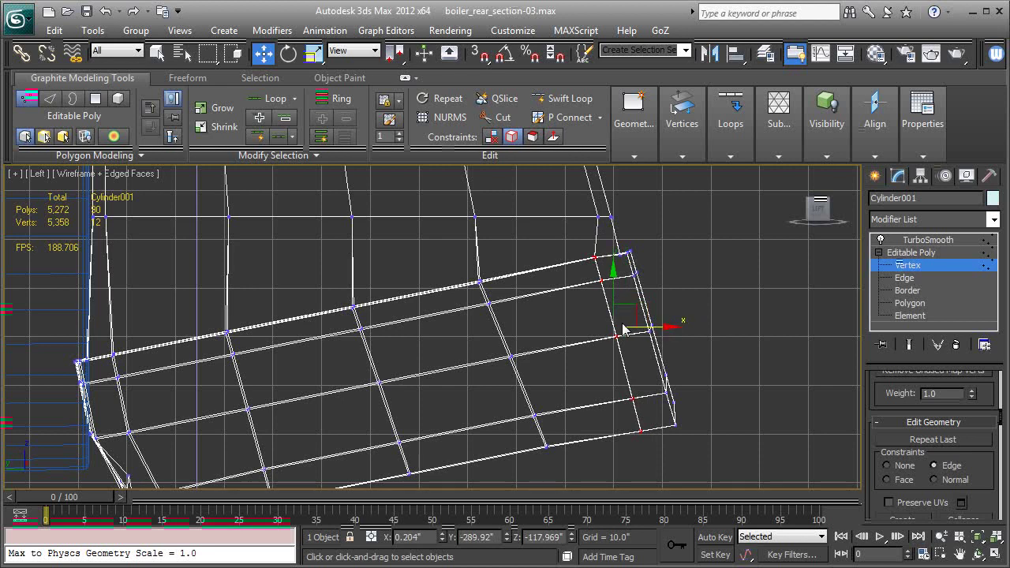
{"action": "middle_click_drag", "start_coordinate": [605, 323], "coordinate": [676, 260]}
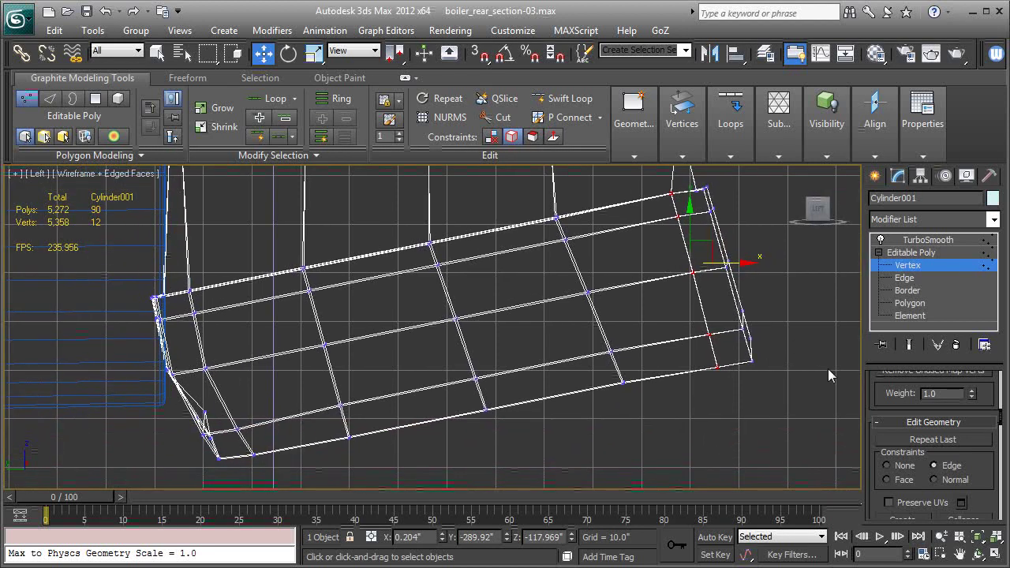
Step: Set constraints back to None and shift the stray vertices at the lower front corner horizontally onto the slanted front edge
{"action": "key", "text": "shift+x"}
{"action": "middle_click_drag", "start_coordinate": [205, 450], "coordinate": [354, 365]}
{"action": "scroll", "coordinate": [308, 416], "scroll_direction": "up", "scroll_amount": 3}
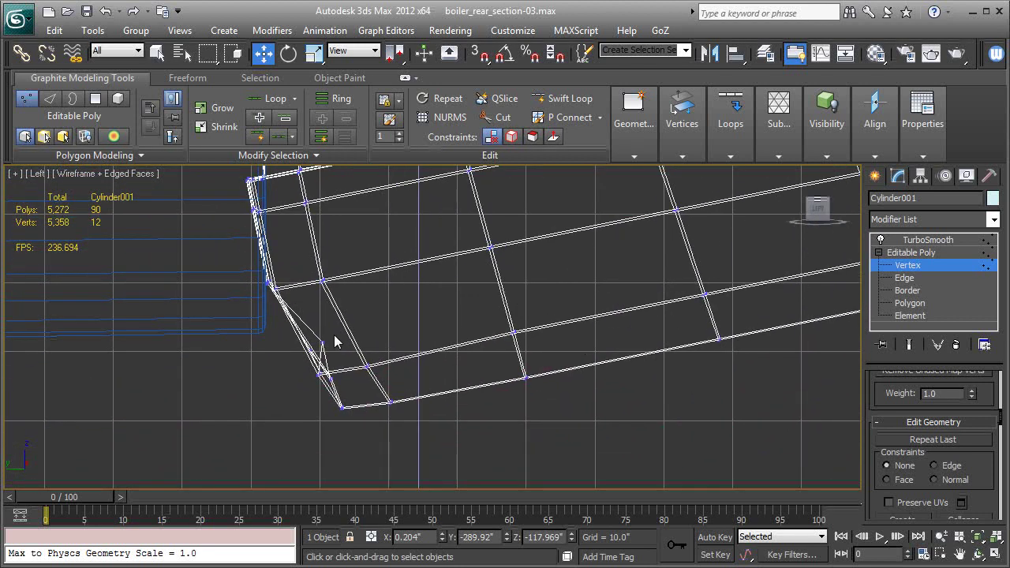
{"action": "left_click_drag", "start_coordinate": [333, 336], "coordinate": [310, 356]}
{"action": "scroll", "coordinate": [308, 353], "scroll_direction": "up", "scroll_amount": 2}
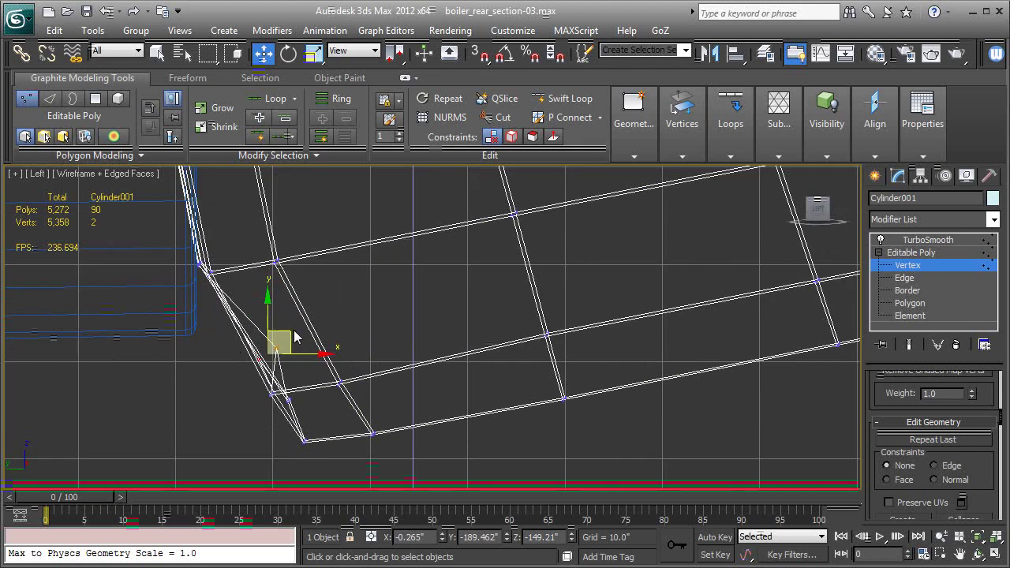
{"action": "left_click", "coordinate": [300, 361]}
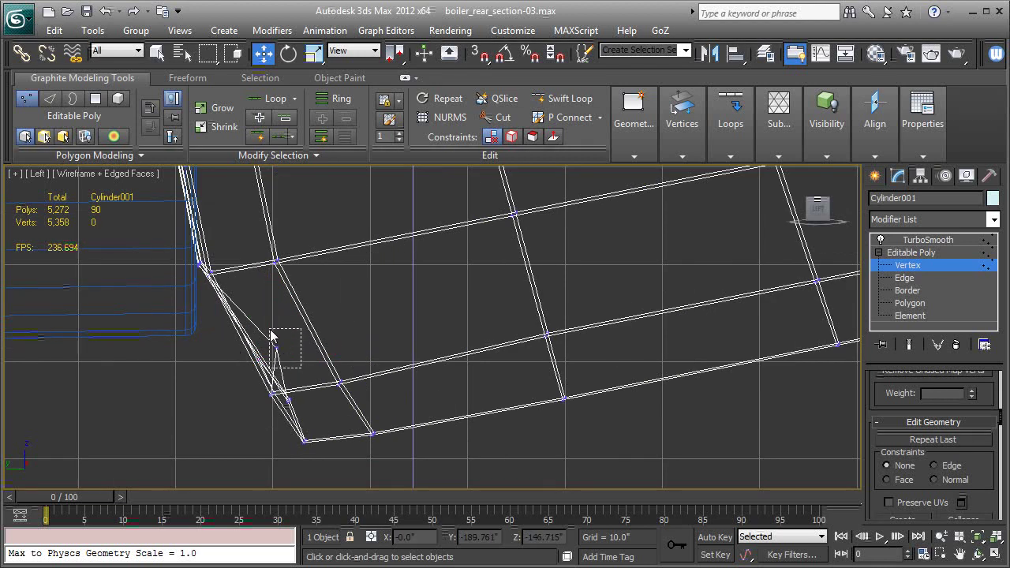
{"action": "left_click", "coordinate": [276, 347]}
{"action": "left_click_drag", "start_coordinate": [327, 350], "coordinate": [248, 347]}
{"action": "left_click", "coordinate": [286, 397]}
{"action": "left_click_drag", "start_coordinate": [330, 404], "coordinate": [316, 404]}
Step: Return to the TurboSmooth level and examine the smoothed lower front corner in a shaded perspective view
{"action": "left_click", "coordinate": [924, 253]}
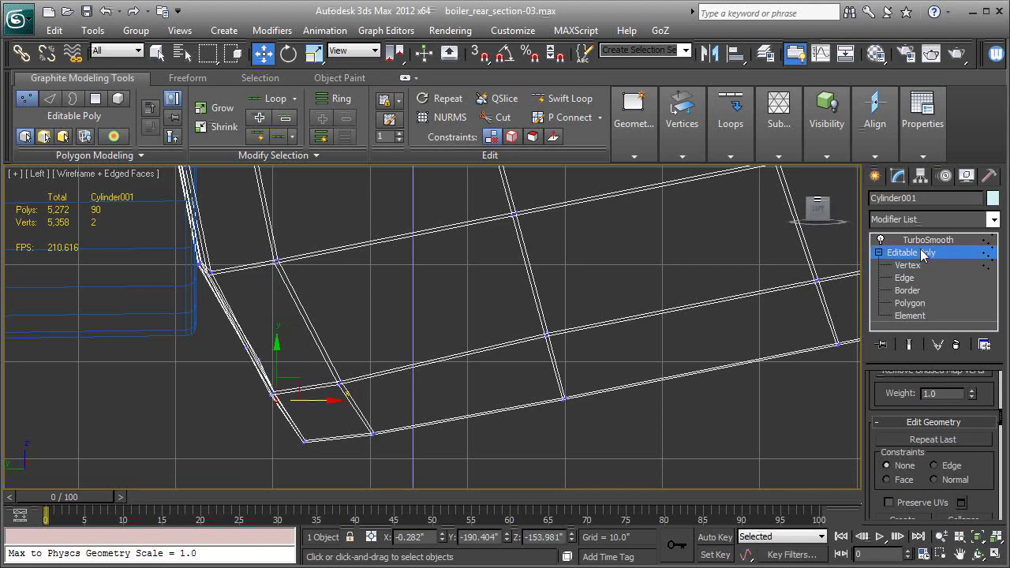
{"action": "left_click", "coordinate": [920, 240]}
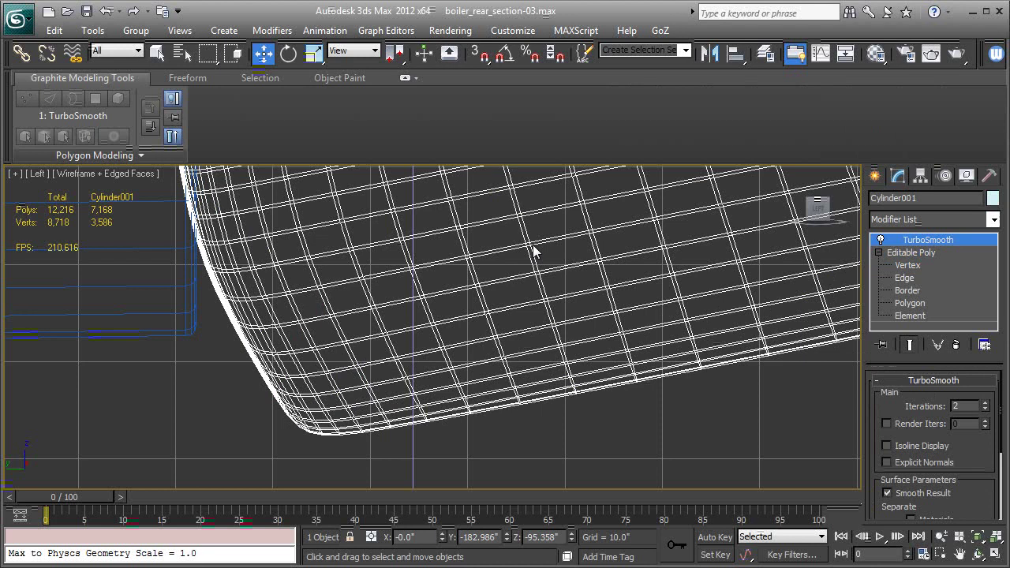
{"action": "key", "text": "p"}
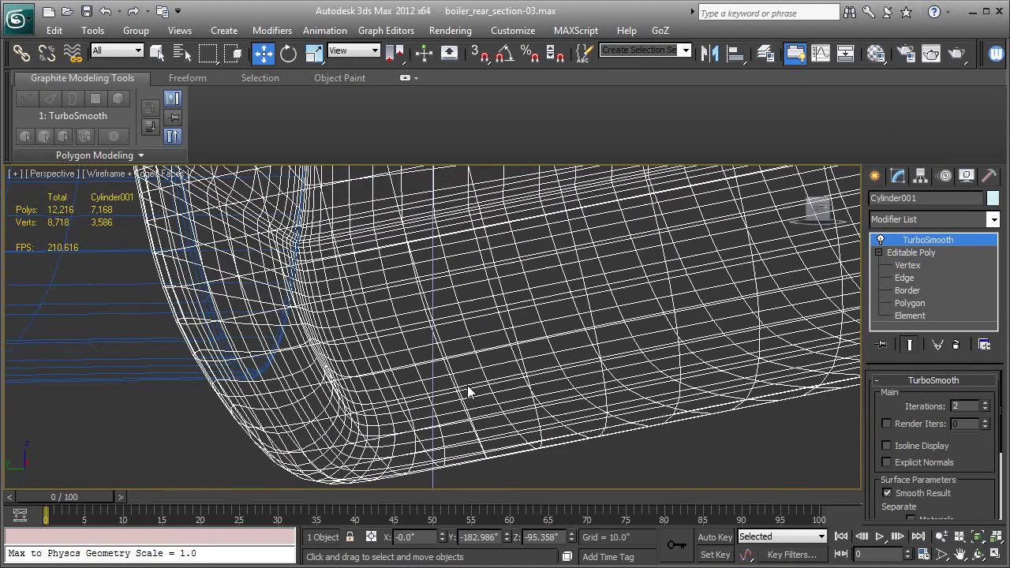
{"action": "scroll", "coordinate": [580, 277], "scroll_direction": "down", "scroll_amount": 3}
{"action": "key", "text": "F3"}
{"action": "scroll", "coordinate": [536, 288], "scroll_direction": "up", "scroll_amount": 4}
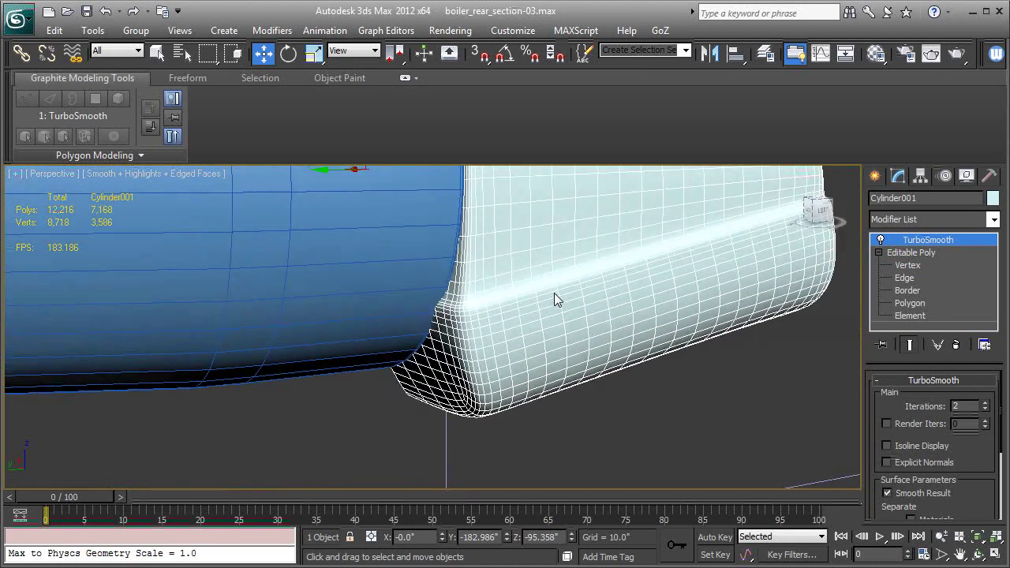
{"action": "key", "text": "F4"}
{"action": "middle_click_drag", "start_coordinate": [555, 294], "coordinate": [458, 345], "text": "alt"}
{"action": "middle_click_drag", "start_coordinate": [546, 361], "coordinate": [620, 311], "text": "alt"}
{"action": "scroll", "coordinate": [410, 365], "scroll_direction": "up", "scroll_amount": 3}
Step: Hide the TurboSmooth result and, at Edge level, select the whole edge loop around the rear boiler section's front end
{"action": "left_click", "coordinate": [882, 240]}
{"action": "key", "text": "F4"}
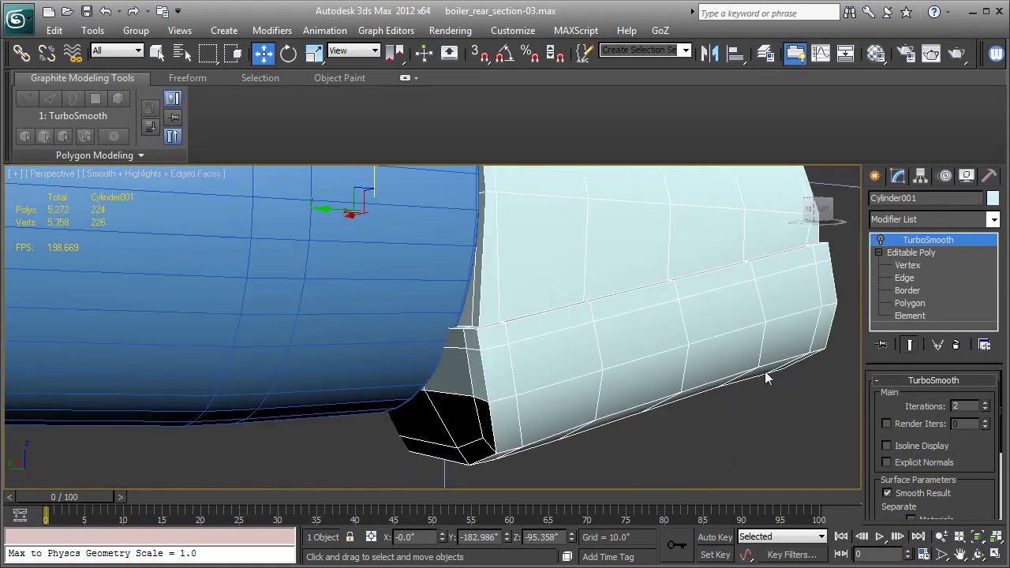
{"action": "middle_click_drag", "start_coordinate": [758, 379], "coordinate": [755, 384], "text": "alt"}
{"action": "left_click", "coordinate": [906, 277]}
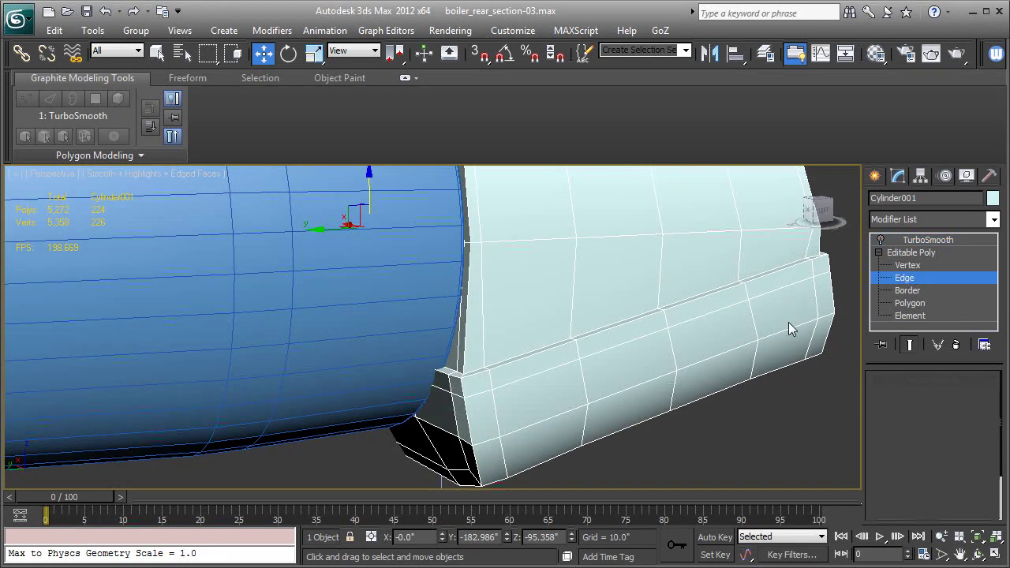
{"action": "left_click", "coordinate": [467, 404]}
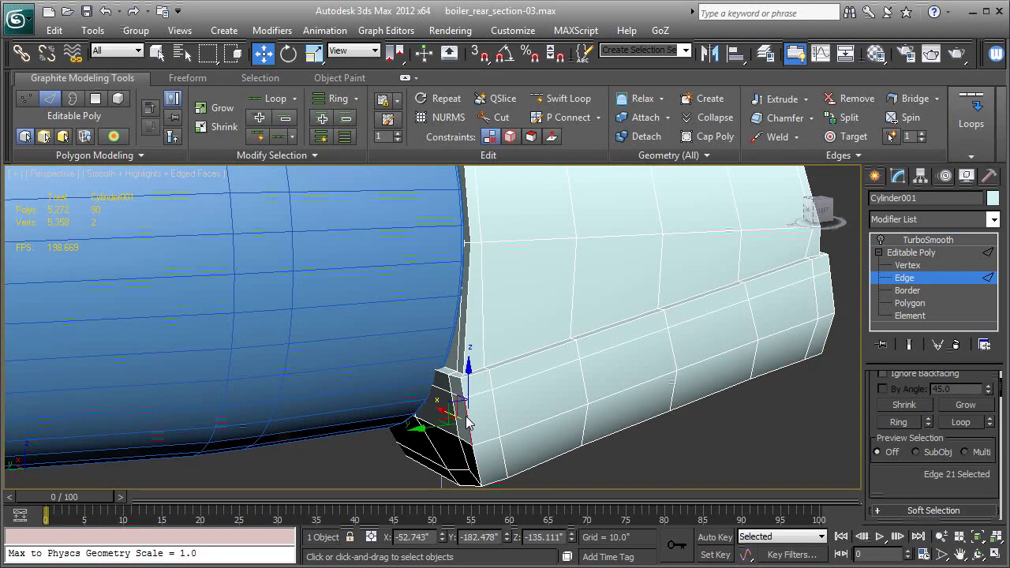
{"action": "double_click", "coordinate": [467, 430]}
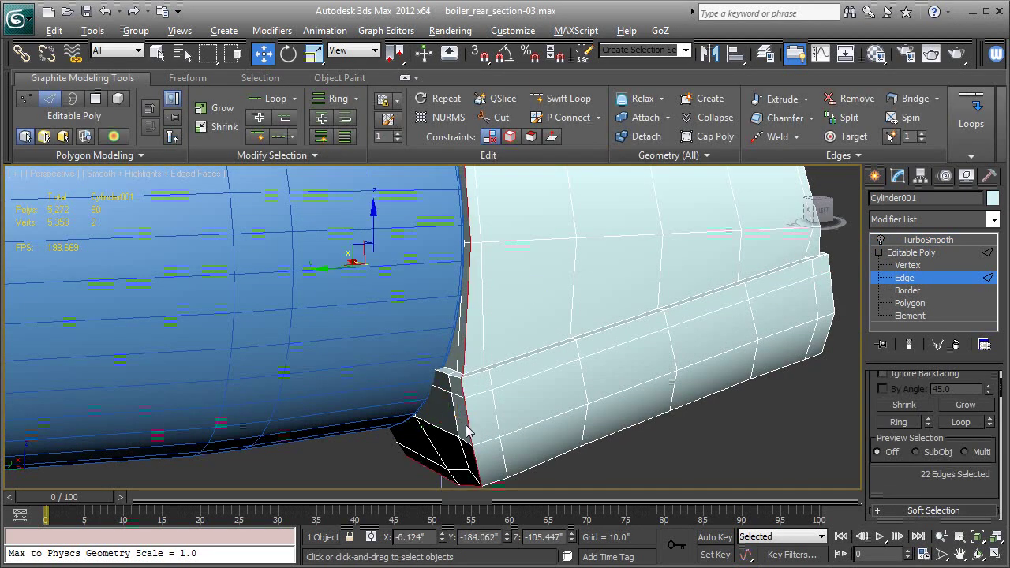
Step: From the Left wireframe view, deselect the upper part of the front loop so only the lower section's edges stay selected
{"action": "key", "text": "l"}
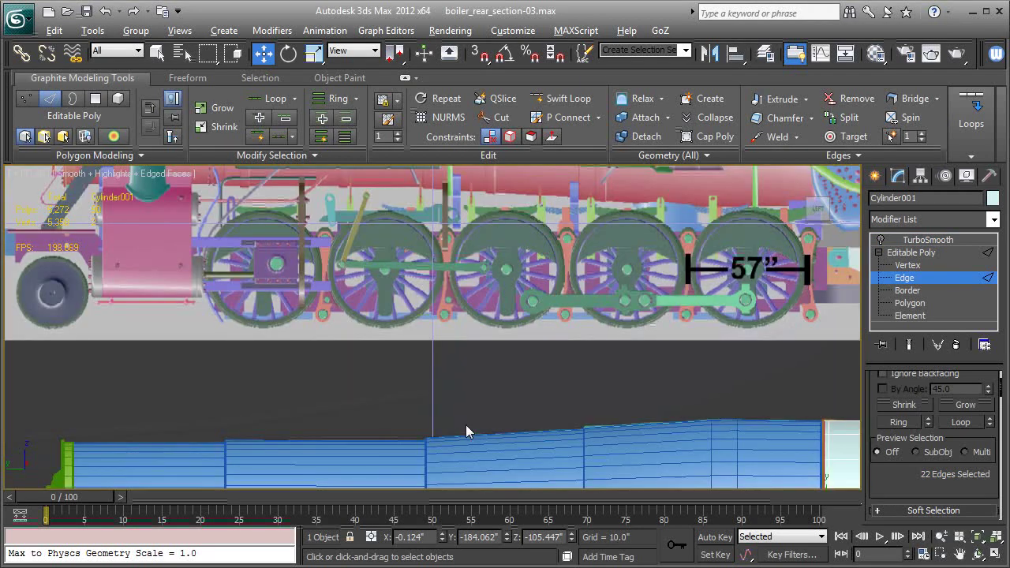
{"action": "key", "text": "z"}
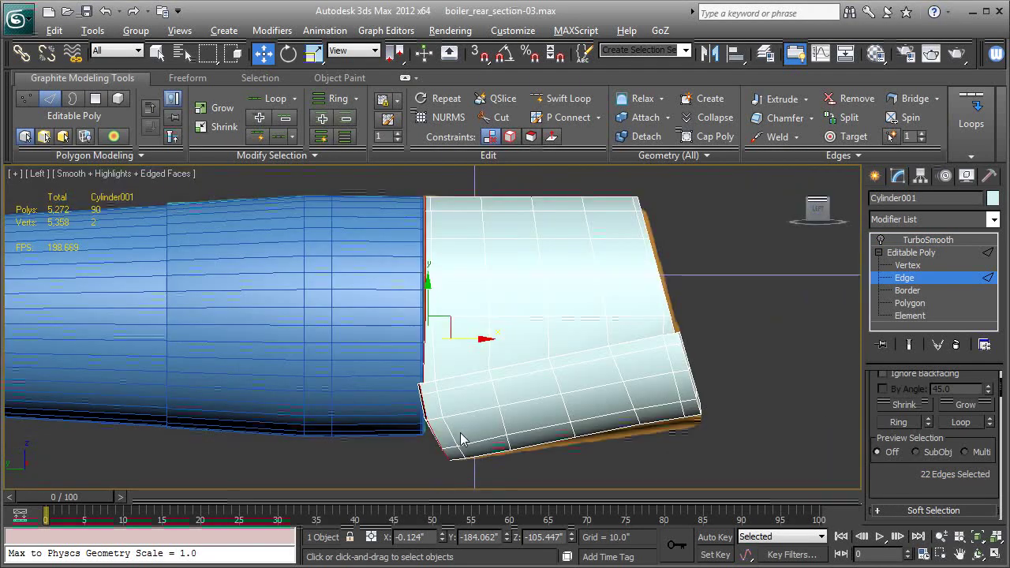
{"action": "key", "text": "F3"}
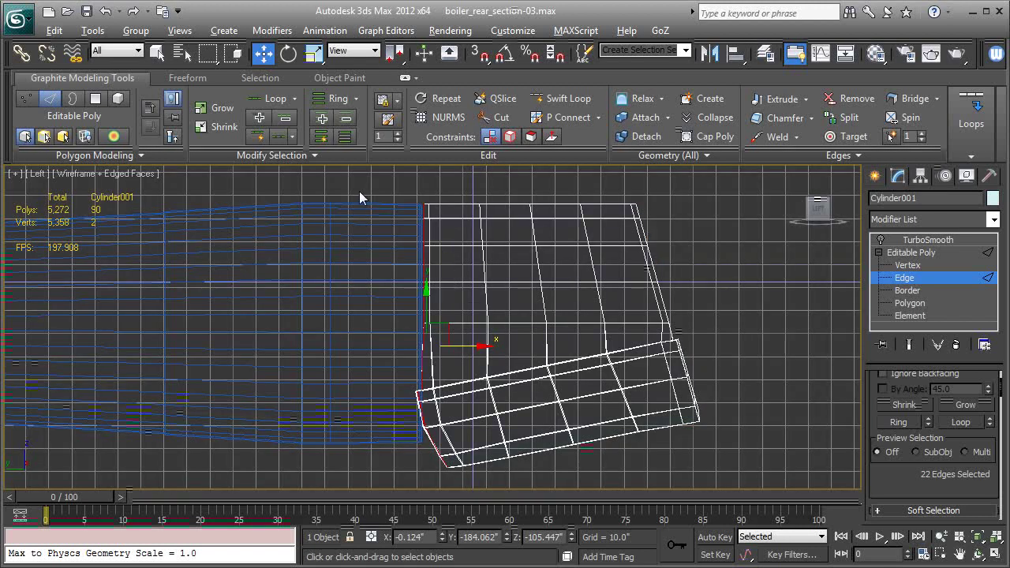
{"action": "left_click_drag", "start_coordinate": [359, 191], "coordinate": [442, 372]}
{"action": "key", "text": "p"}
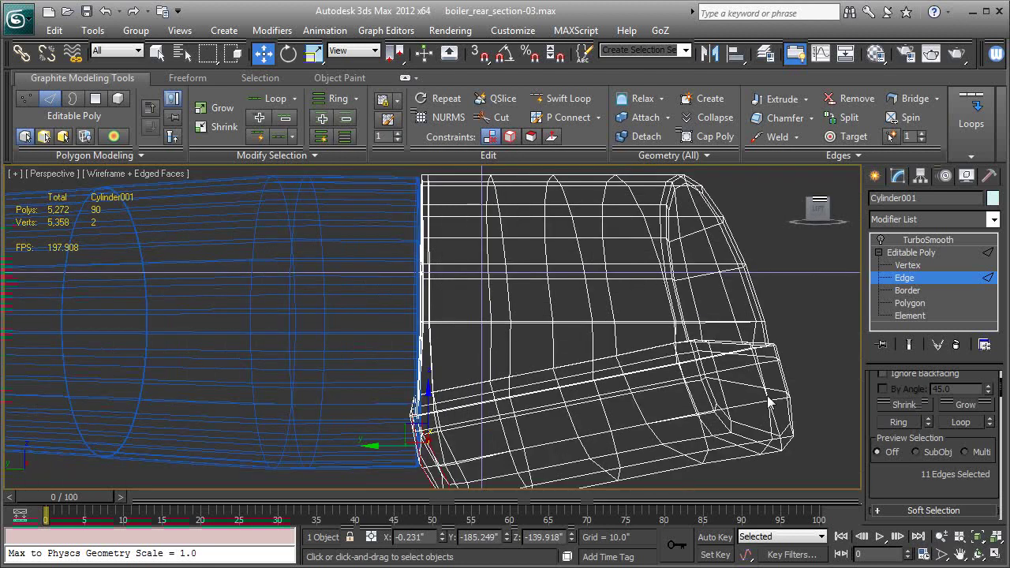
{"action": "scroll", "coordinate": [514, 366], "scroll_direction": "up", "scroll_amount": 5}
{"action": "scroll", "coordinate": [626, 366], "scroll_direction": "down", "scroll_amount": 3}
{"action": "mouse_move", "coordinate": [617, 358]}
{"action": "middle_mouse_down", "text": "alt"}
{"action": "mouse_move", "coordinate": [574, 347]}
{"action": "mouse_move", "coordinate": [542, 371]}
{"action": "mouse_move", "coordinate": [647, 352]}
{"action": "mouse_move", "coordinate": [605, 365]}
{"action": "mouse_move", "coordinate": [505, 365]}
{"action": "mouse_move", "coordinate": [620, 370]}
{"action": "middle_mouse_up", "text": "alt"}
{"action": "key", "text": "F3"}
Step: Try to relax the selected lower front edges while the short ledge edges are still included
{"action": "scroll", "coordinate": [897, 475], "scroll_direction": "down", "scroll_amount": 6}
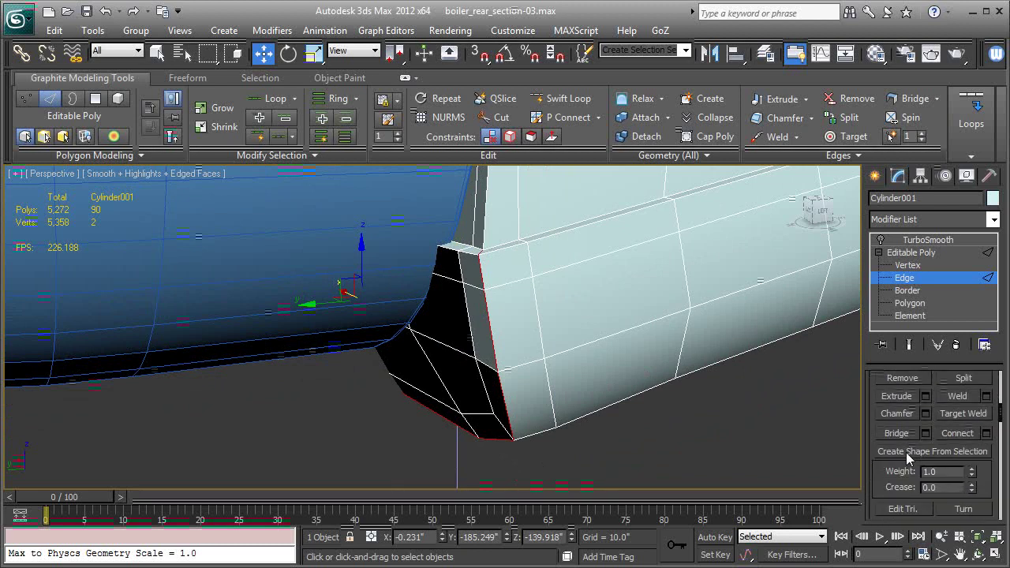
{"action": "scroll", "coordinate": [906, 452], "scroll_direction": "down", "scroll_amount": 3}
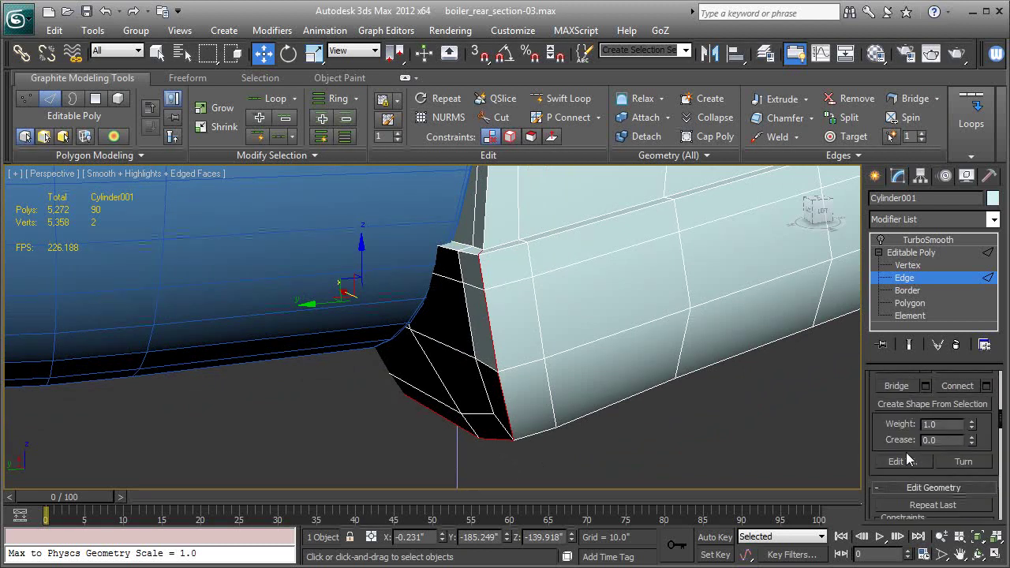
{"action": "scroll", "coordinate": [906, 452], "scroll_direction": "down", "scroll_amount": 5}
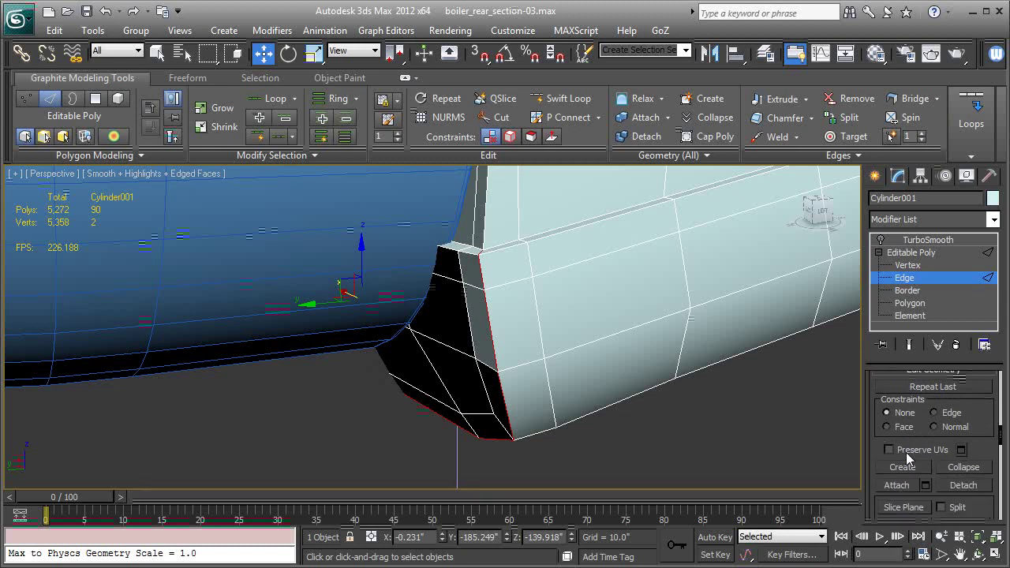
{"action": "scroll", "coordinate": [906, 458], "scroll_direction": "down", "scroll_amount": 4}
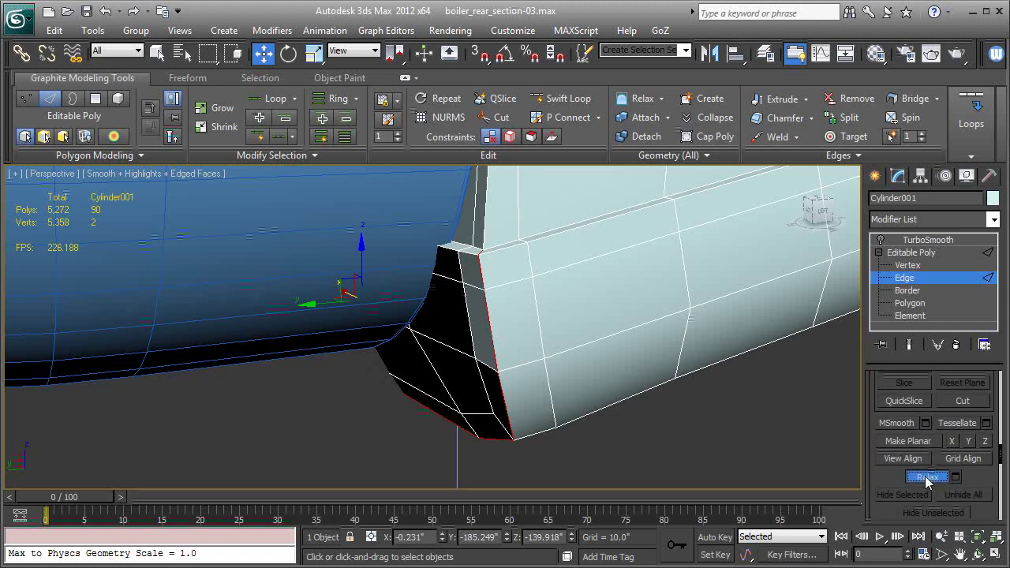
{"action": "left_click", "coordinate": [926, 477]}
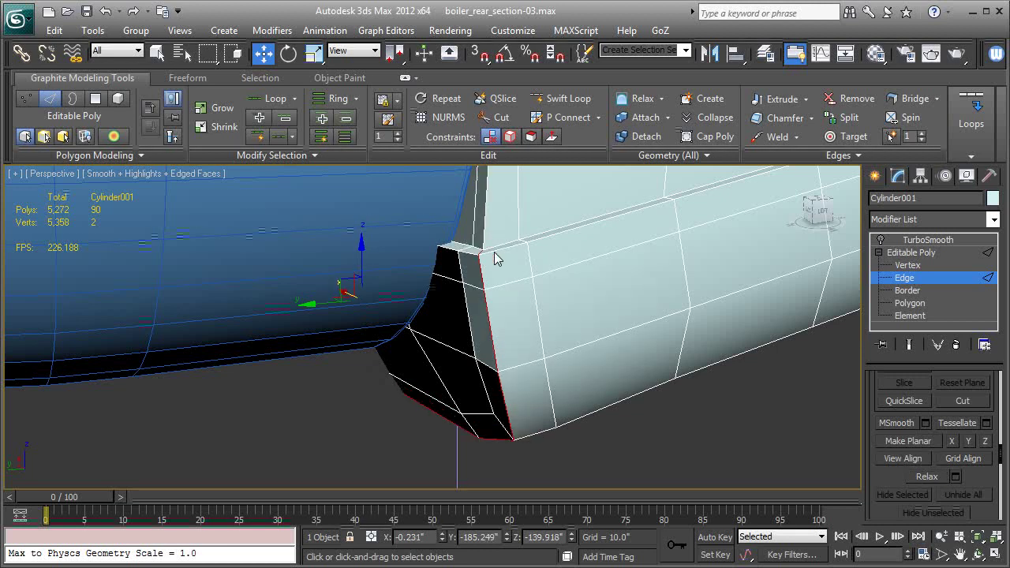
Step: Deselect the short ledge edges on both sides of the lower section and relax the remaining front edges
{"action": "middle_click_drag", "start_coordinate": [516, 251], "coordinate": [524, 250], "text": "alt"}
{"action": "left_click_drag", "start_coordinate": [530, 227], "coordinate": [505, 251], "text": "ctrl"}
{"action": "middle_click_drag", "start_coordinate": [381, 291], "coordinate": [366, 309], "text": "alt"}
{"action": "left_click_drag", "start_coordinate": [130, 248], "coordinate": [103, 279]}
{"action": "middle_click_drag", "start_coordinate": [448, 312], "coordinate": [276, 300], "text": "alt"}
{"action": "middle_click_drag", "start_coordinate": [458, 290], "coordinate": [392, 314]}
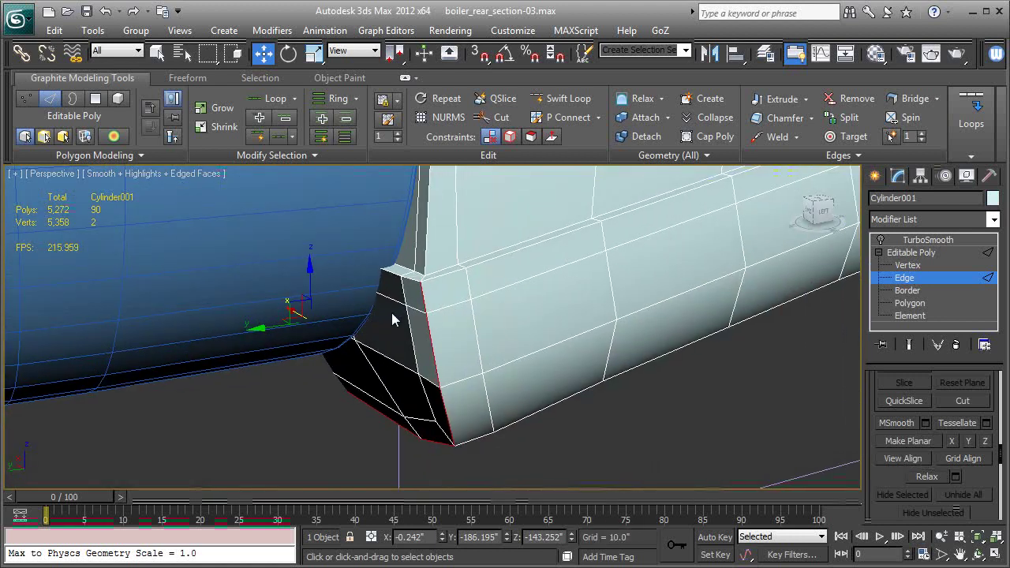
{"action": "left_click", "coordinate": [924, 477]}
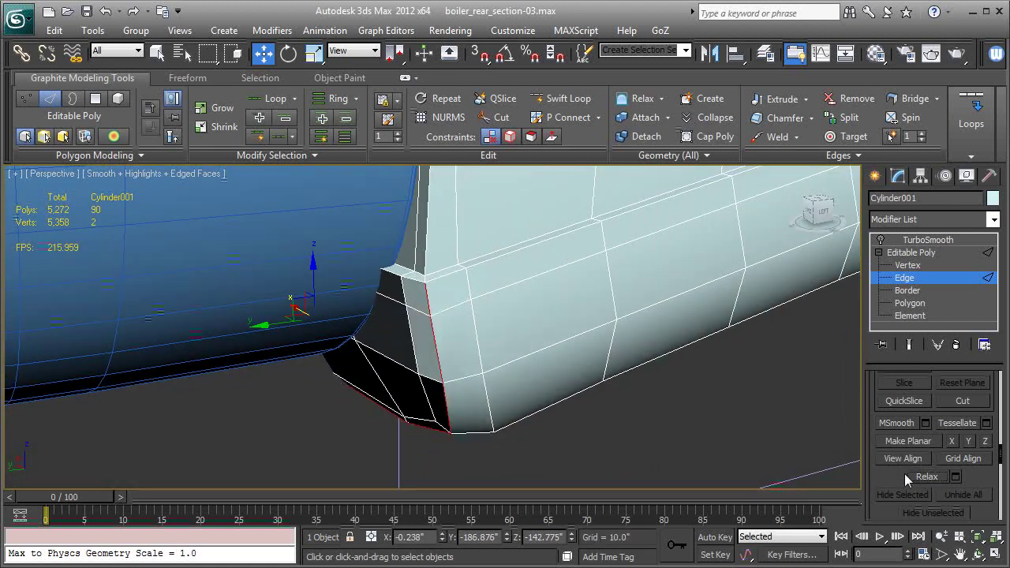
Step: With the Edge constraint on, slide the selected lower front edges about 1.3 inches toward the rear, and set constraints back to None
{"action": "key", "text": "alt"}
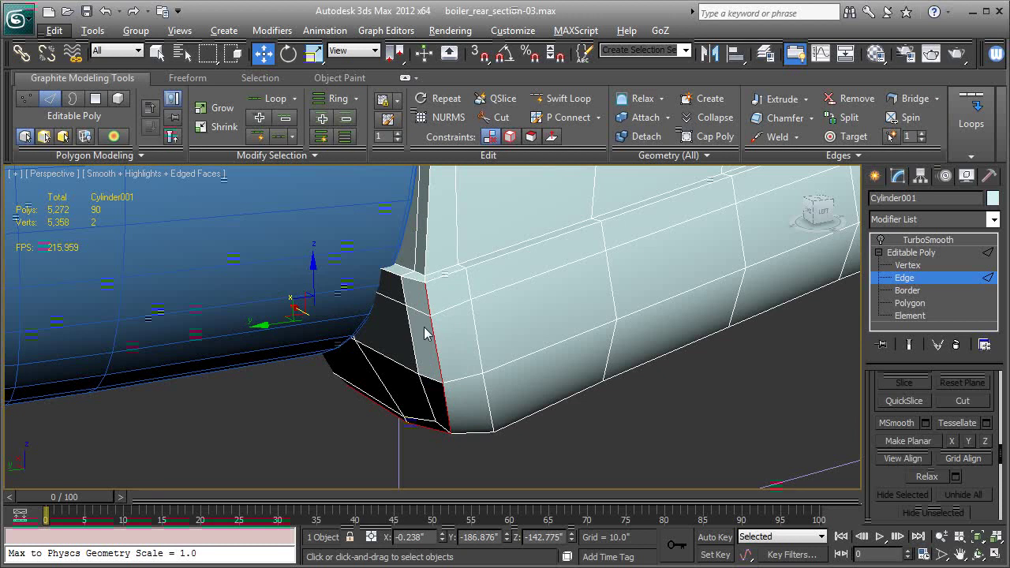
{"action": "key", "text": "shift+x"}
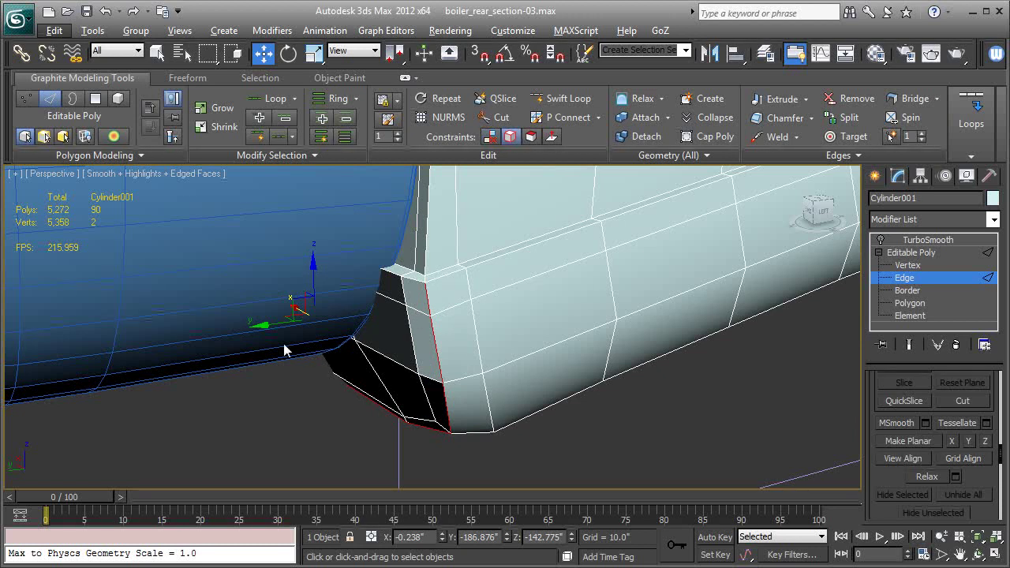
{"action": "left_click_drag", "start_coordinate": [260, 326], "coordinate": [266, 326]}
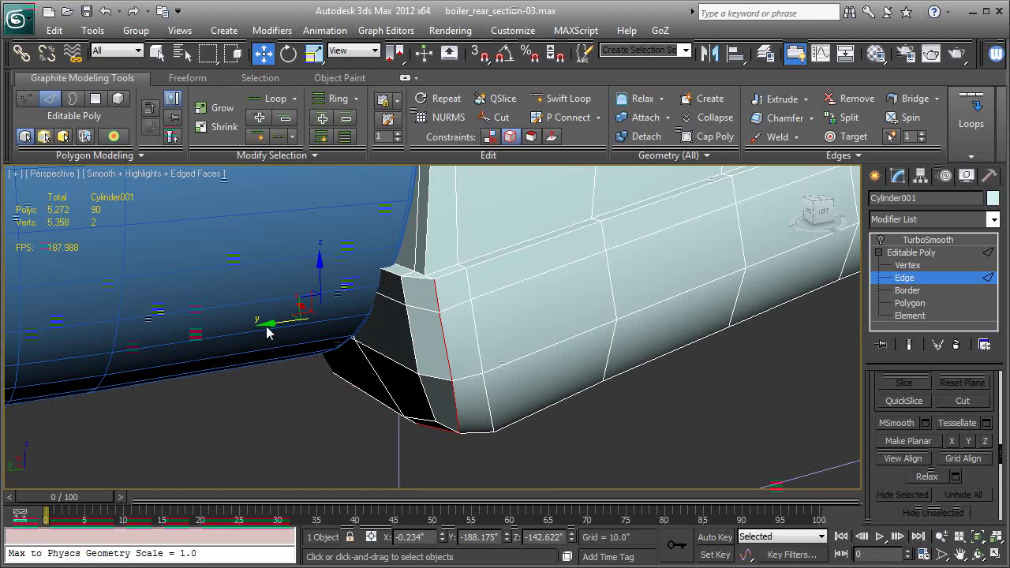
{"action": "key", "text": "shift+x"}
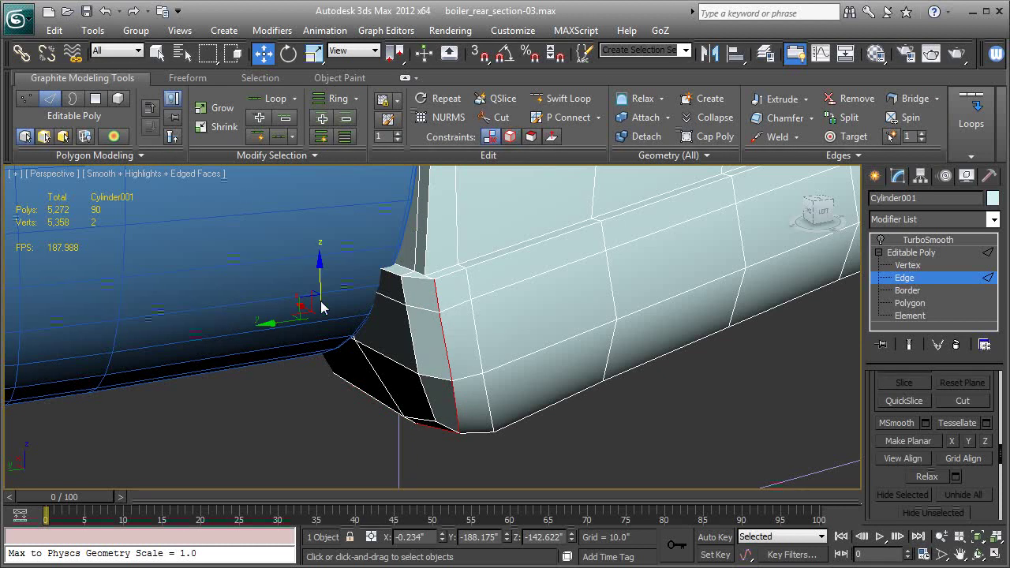
Step: Return to the TurboSmooth level and examine the smoothed lower front corners on both sides and the lower rear corner
{"action": "key", "text": "F3"}
{"action": "key", "text": "F3"}
{"action": "key", "text": "F4"}
{"action": "mouse_move", "coordinate": [579, 281]}
{"action": "middle_mouse_down", "text": "alt"}
{"action": "mouse_move", "coordinate": [572, 298]}
{"action": "mouse_move", "coordinate": [588, 268]}
{"action": "middle_mouse_up", "text": "alt"}
{"action": "left_click", "coordinate": [911, 252]}
{"action": "left_click", "coordinate": [928, 240]}
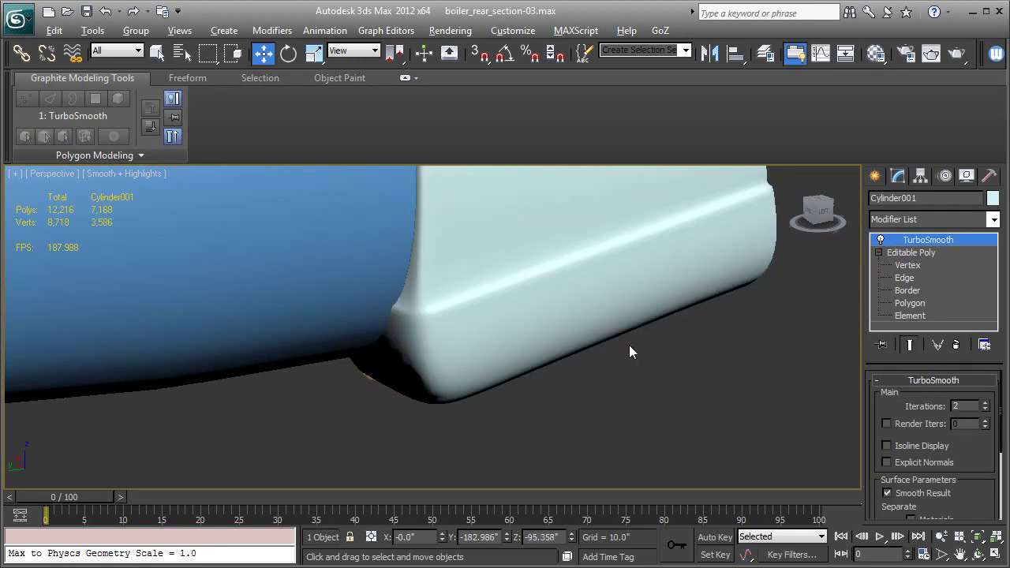
{"action": "middle_click_drag", "start_coordinate": [630, 347], "coordinate": [813, 353], "text": "alt"}
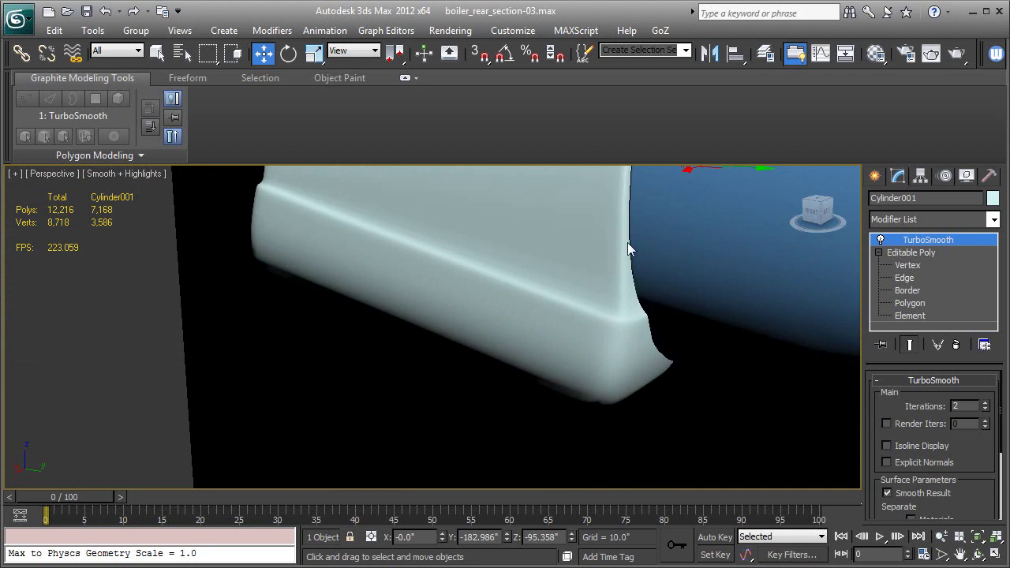
{"action": "middle_click_drag", "start_coordinate": [618, 367], "coordinate": [513, 314], "text": "alt"}
{"action": "scroll", "coordinate": [513, 314], "scroll_direction": "up", "scroll_amount": 3}
{"action": "key", "text": "F4"}
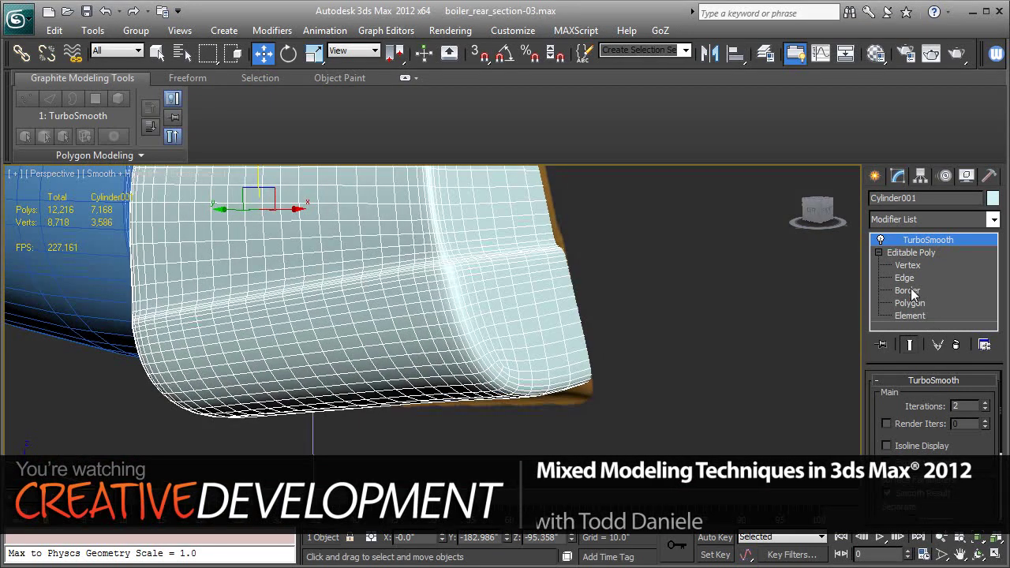
Step: At Edge level, select the whole edge loop around the boiler section's rear end
{"action": "left_click", "coordinate": [906, 277]}
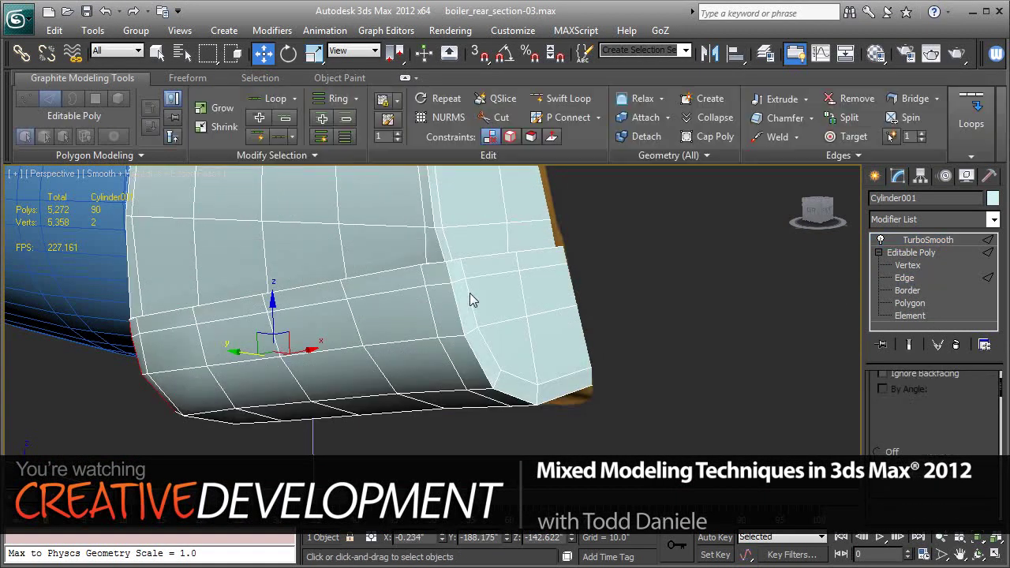
{"action": "left_click", "coordinate": [458, 310]}
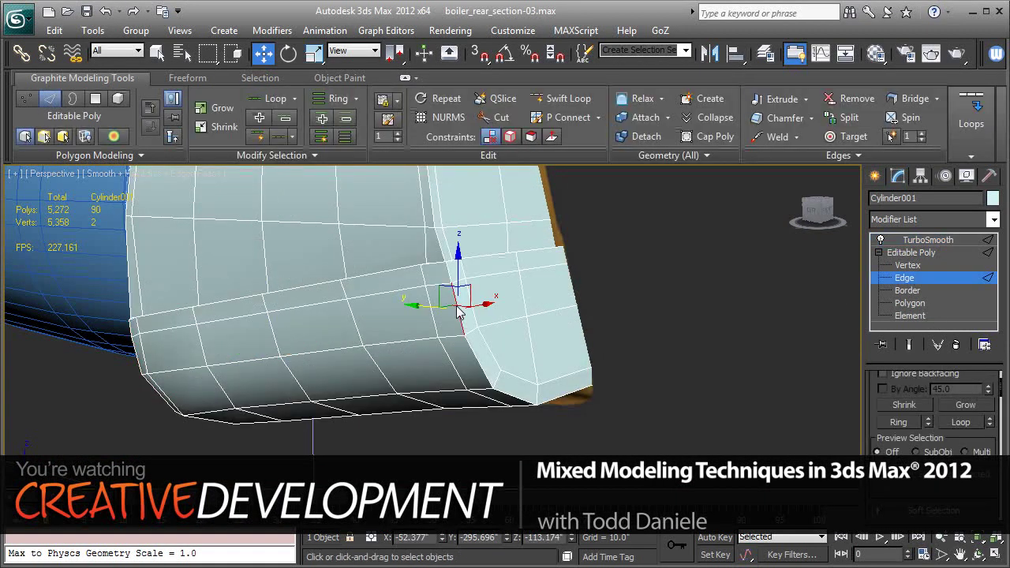
{"action": "double_click", "coordinate": [458, 310]}
{"action": "middle_click_drag", "start_coordinate": [459, 311], "coordinate": [475, 242], "text": "alt"}
{"action": "scroll", "coordinate": [458, 336], "scroll_direction": "down", "scroll_amount": 3}
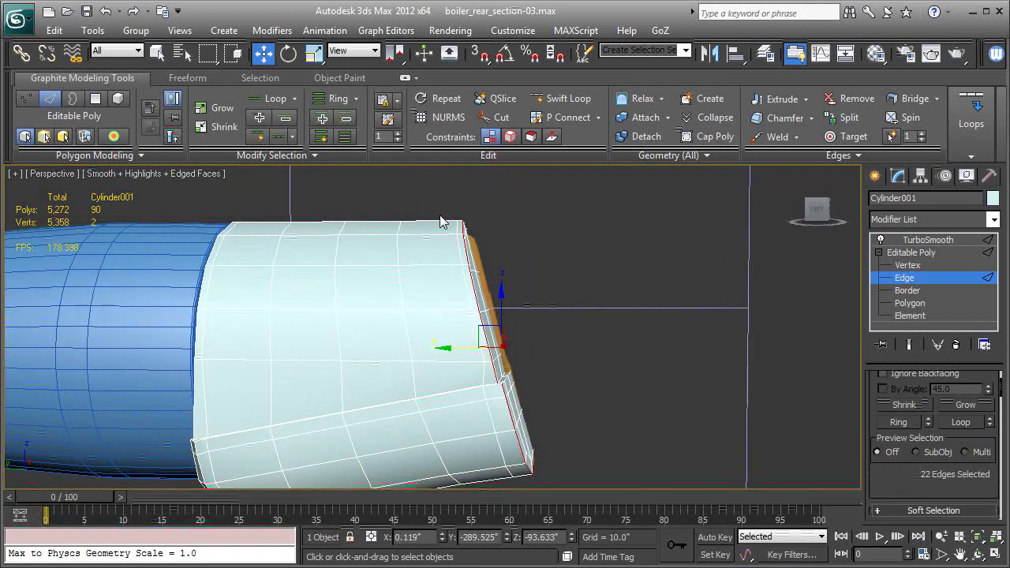
Step: From the Left wireframe view, deselect the upper part of the rear loop, keeping only the lower section's edges selected
{"action": "key", "text": "l"}
{"action": "key", "text": "F3"}
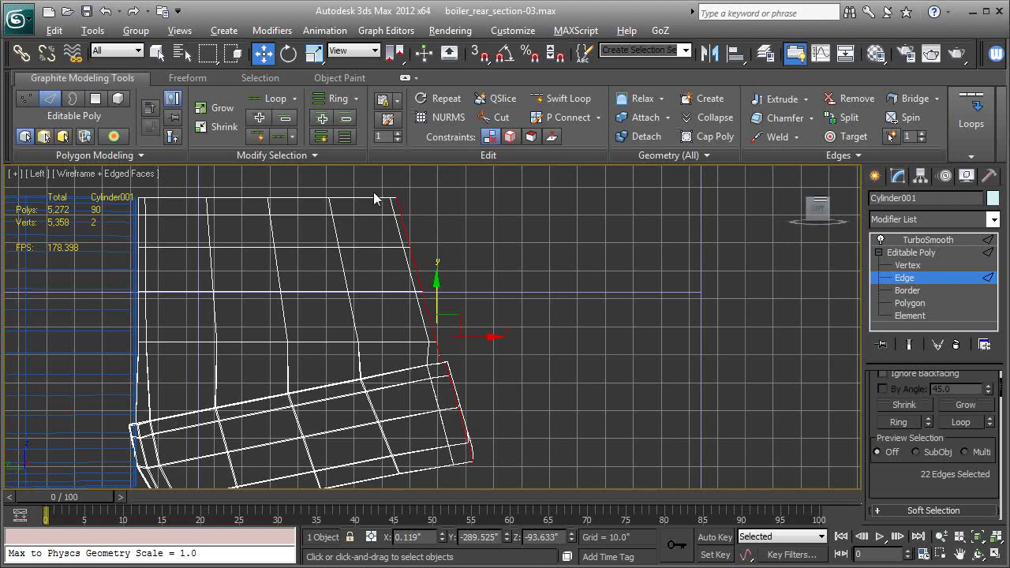
{"action": "left_click_drag", "start_coordinate": [371, 190], "coordinate": [466, 354]}
{"action": "key", "text": "p"}
{"action": "key", "text": "z"}
{"action": "mouse_move", "coordinate": [571, 361]}
{"action": "middle_mouse_down", "text": "alt"}
{"action": "mouse_move", "coordinate": [510, 378]}
{"action": "mouse_move", "coordinate": [500, 426]}
{"action": "mouse_move", "coordinate": [427, 423]}
{"action": "mouse_move", "coordinate": [422, 413]}
{"action": "mouse_move", "coordinate": [494, 408]}
{"action": "mouse_move", "coordinate": [292, 387]}
{"action": "middle_mouse_up", "text": "alt"}
{"action": "key", "text": "F3"}
{"action": "scroll", "coordinate": [532, 403], "scroll_direction": "down", "scroll_amount": 5}
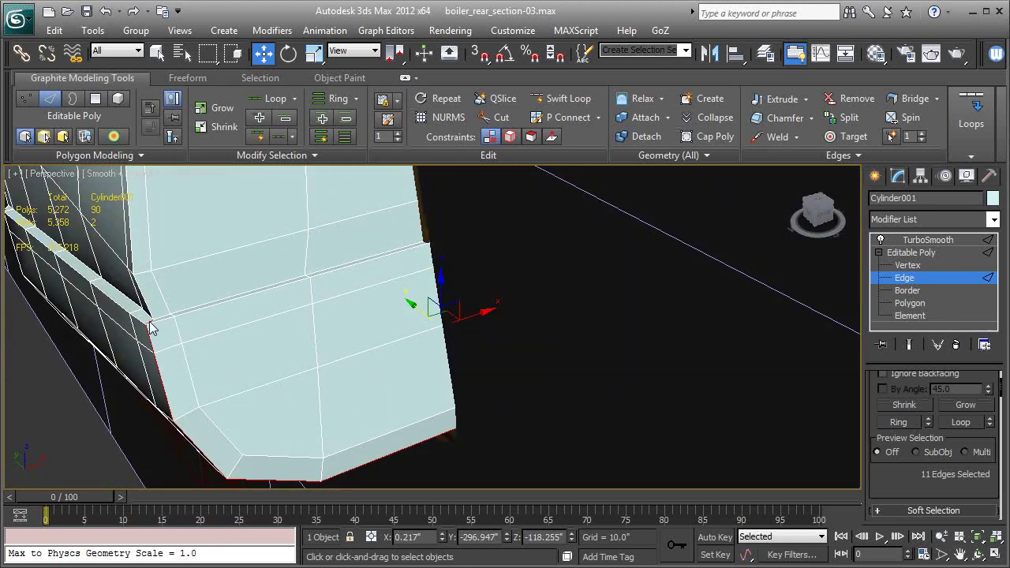
Step: Deselect the short ledge edges at both upper corners of the lower rear edge selection
{"action": "left_click_drag", "start_coordinate": [185, 287], "coordinate": [156, 324]}
{"action": "middle_click_drag", "start_coordinate": [156, 324], "coordinate": [341, 322], "text": "alt"}
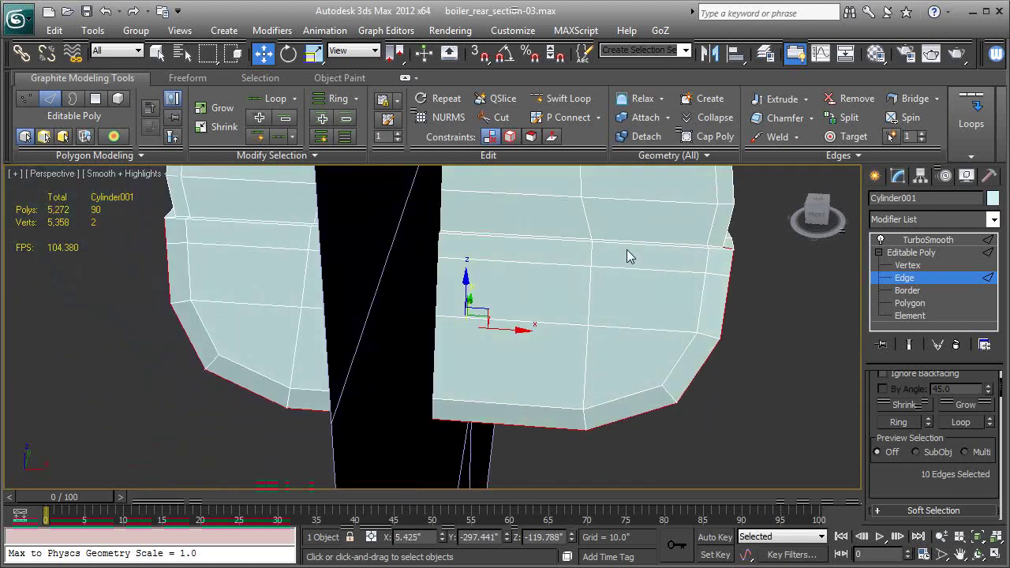
{"action": "left_click_drag", "start_coordinate": [667, 230], "coordinate": [728, 251], "text": "alt"}
{"action": "middle_click_drag", "start_coordinate": [487, 346], "coordinate": [585, 320], "text": "alt"}
Step: Try to relax the selected lower rear edges before sliding them
{"action": "scroll", "coordinate": [911, 446], "scroll_direction": "down", "scroll_amount": 10}
{"action": "scroll", "coordinate": [910, 446], "scroll_direction": "down", "scroll_amount": 3}
{"action": "scroll", "coordinate": [934, 483], "scroll_direction": "down", "scroll_amount": 3}
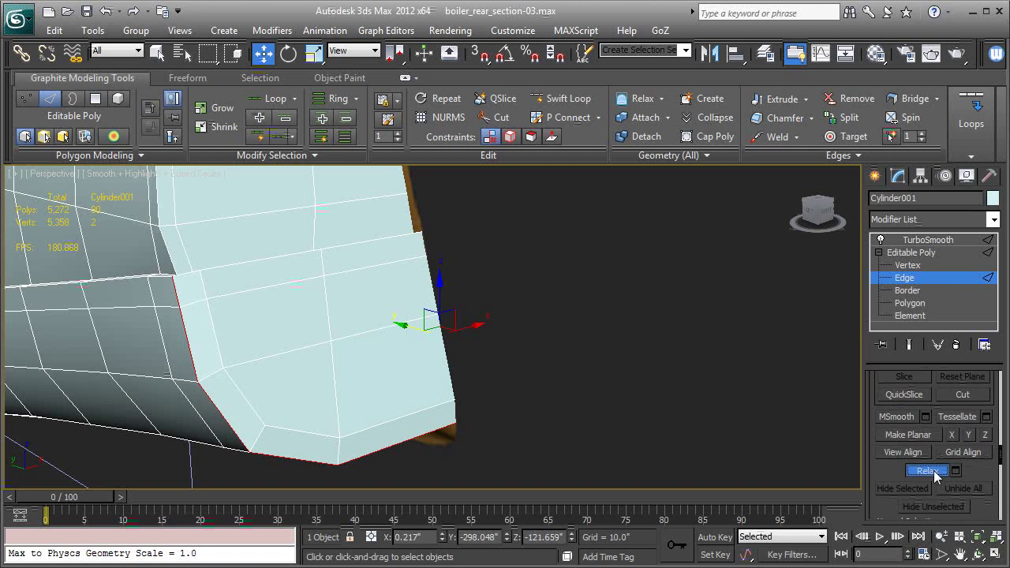
{"action": "left_click", "coordinate": [934, 471]}
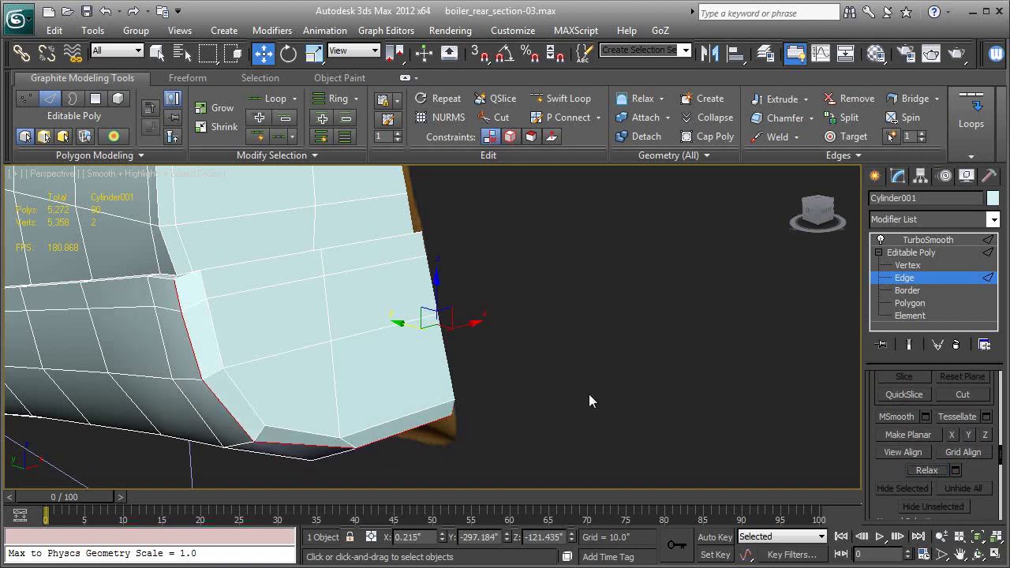
Step: With the Edge constraint on, slide the selected lower rear edges about 1.2 inches toward the front
{"action": "middle_click_drag", "start_coordinate": [453, 296], "coordinate": [521, 313], "text": "alt"}
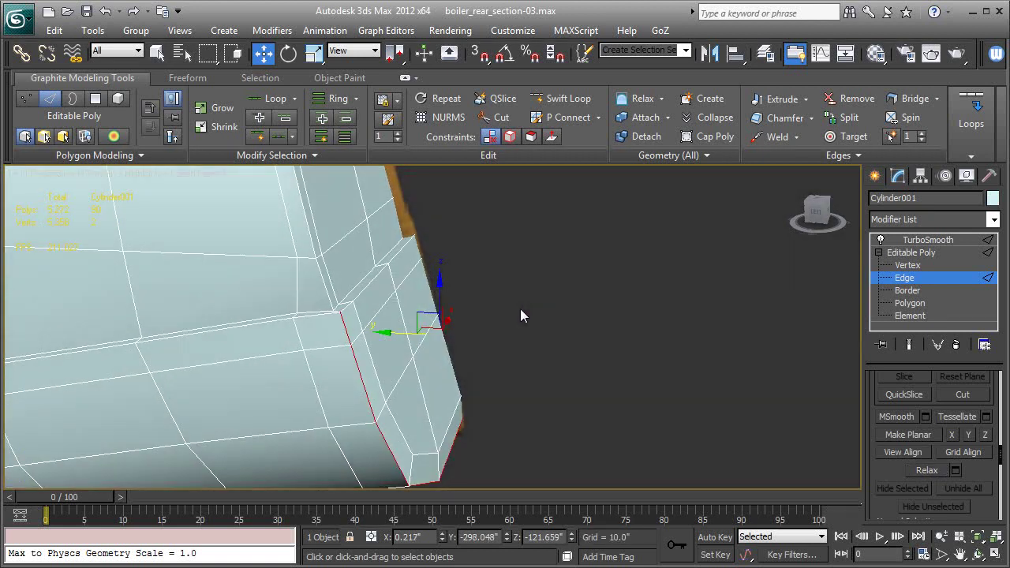
{"action": "key", "text": "shift+x"}
{"action": "left_click_drag", "start_coordinate": [393, 336], "coordinate": [385, 340]}
{"action": "middle_click_drag", "start_coordinate": [386, 340], "coordinate": [356, 352], "text": "alt"}
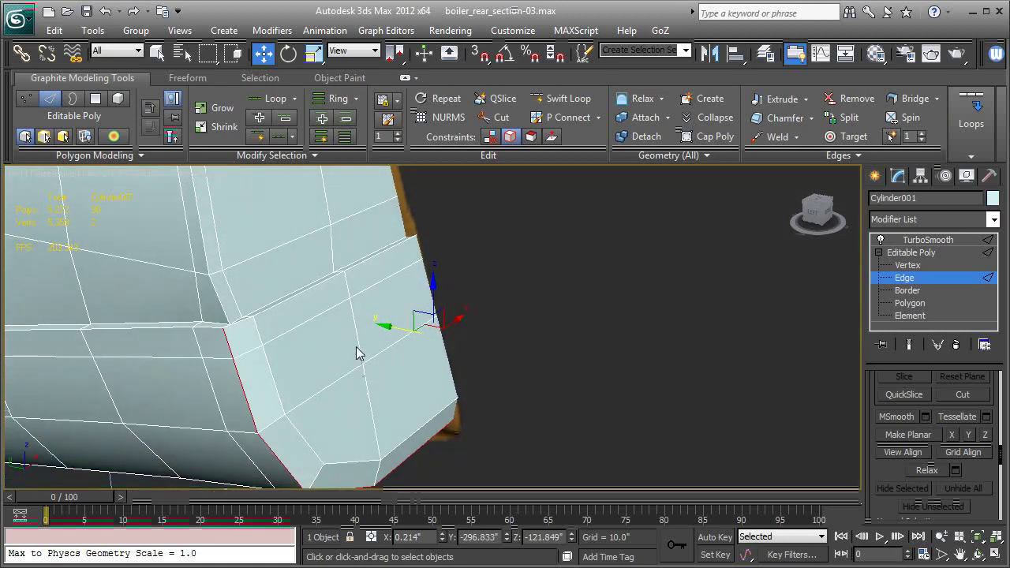
Step: Relax the lower rear edges and check the reshaped corner from both sides
{"action": "left_click", "coordinate": [921, 469]}
{"action": "mouse_move", "coordinate": [605, 400]}
{"action": "middle_mouse_down", "text": "alt"}
{"action": "mouse_move", "coordinate": [487, 366]}
{"action": "mouse_move", "coordinate": [367, 386]}
{"action": "mouse_move", "coordinate": [472, 305]}
{"action": "middle_mouse_up", "text": "alt"}
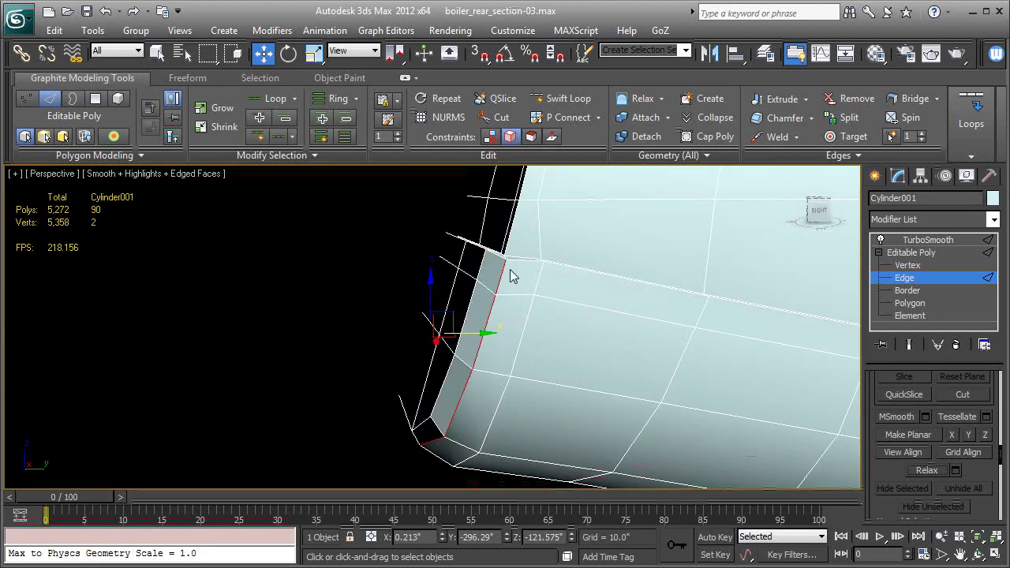
{"action": "middle_click_drag", "start_coordinate": [514, 275], "coordinate": [696, 322], "text": "alt"}
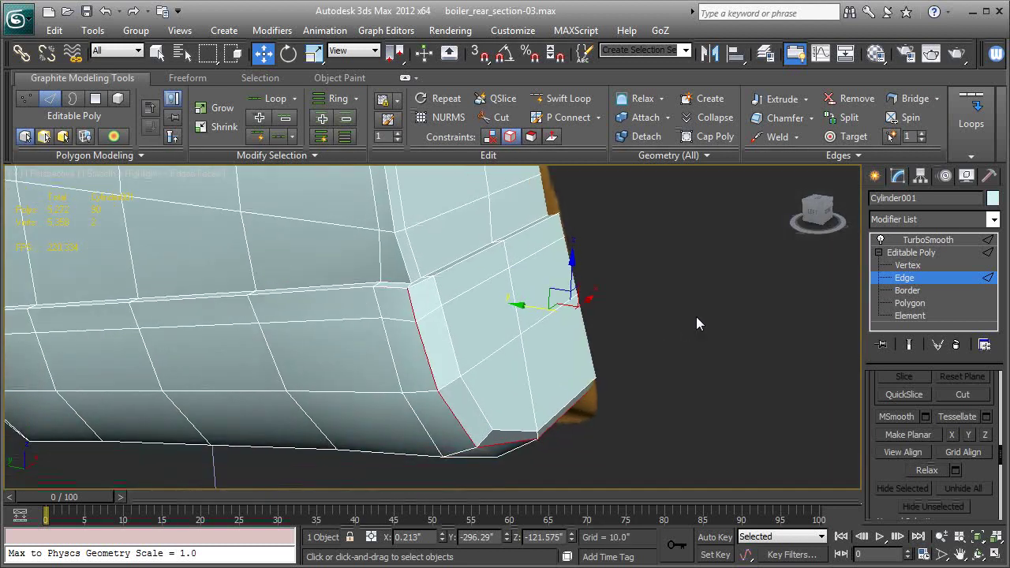
{"action": "left_click_drag", "start_coordinate": [889, 469], "coordinate": [890, 452]}
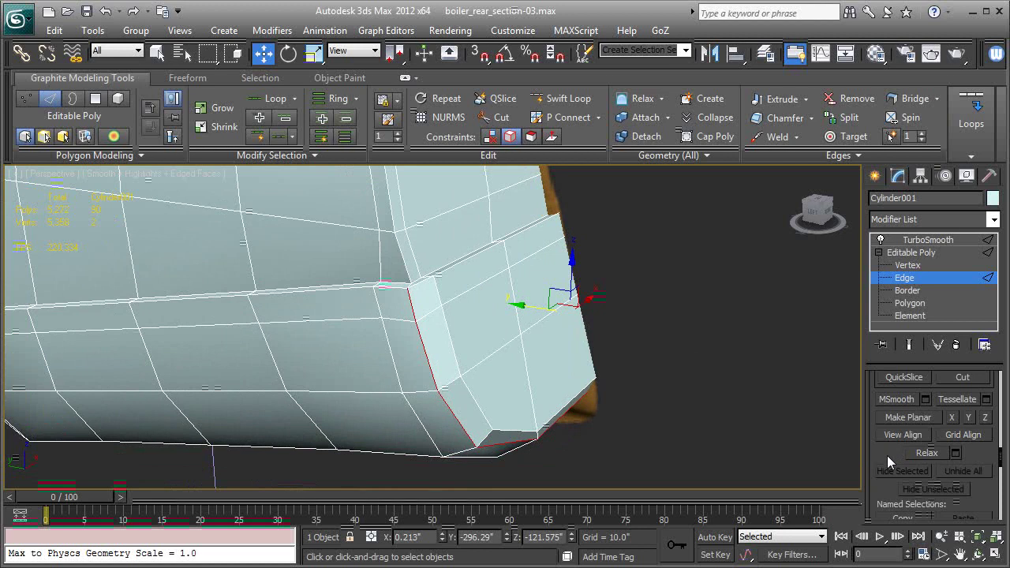
Step: Try relaxing the selected lower rear edges once more, and undo it
{"action": "left_click", "coordinate": [929, 456]}
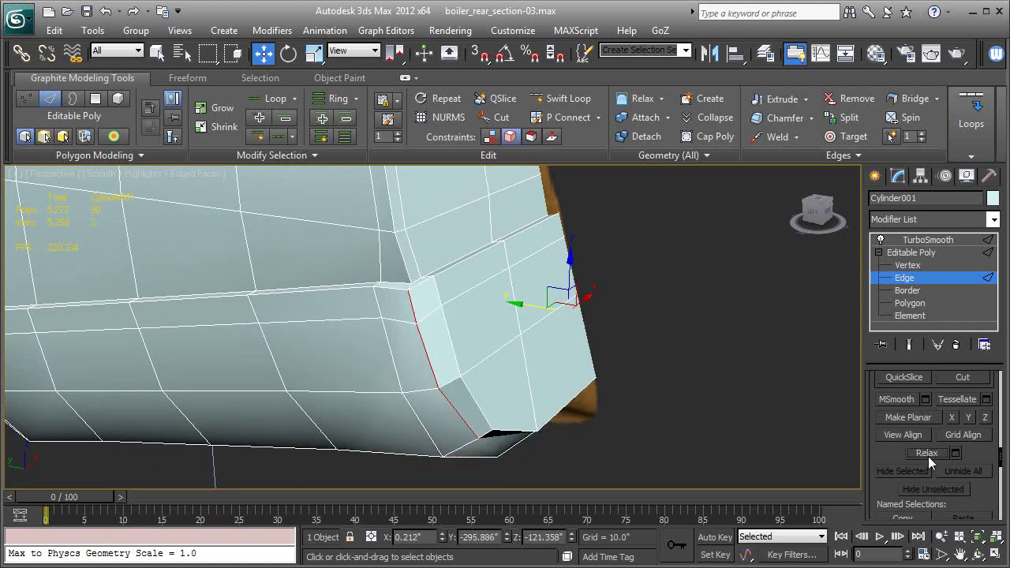
{"action": "key", "text": "ctrl+z"}
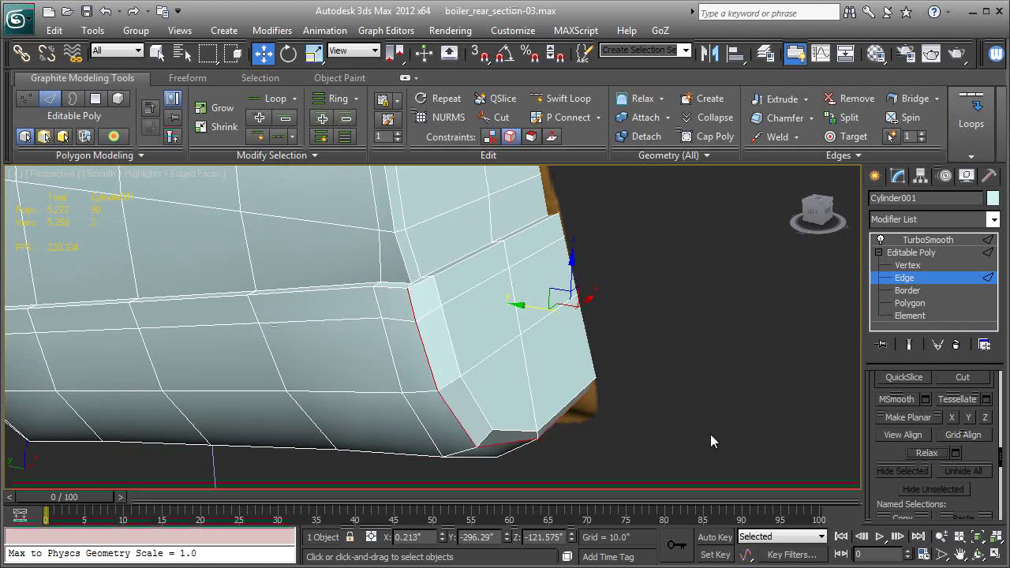
Step: In the left wireframe view, select the upper two rows of vertices on the inner edge line of the lower rear corner
{"action": "key", "text": "l"}
{"action": "key", "text": "z"}
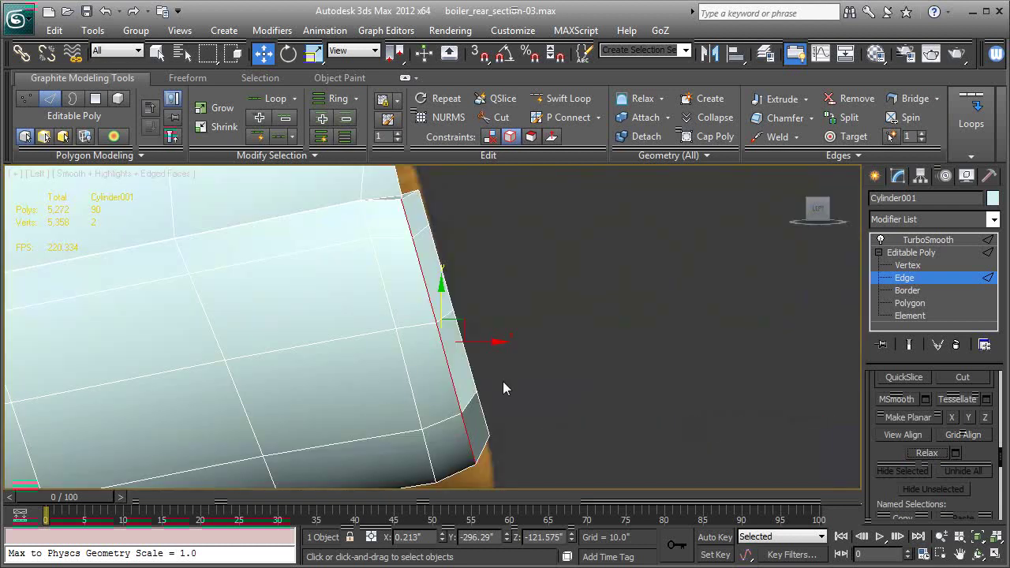
{"action": "middle_click_drag", "start_coordinate": [465, 372], "coordinate": [544, 436]}
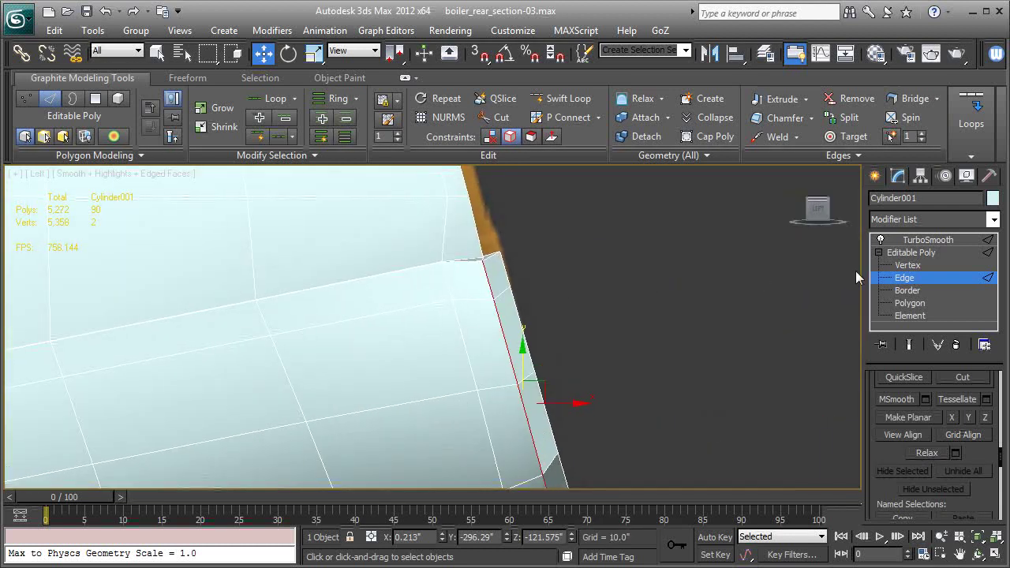
{"action": "left_click", "coordinate": [909, 266]}
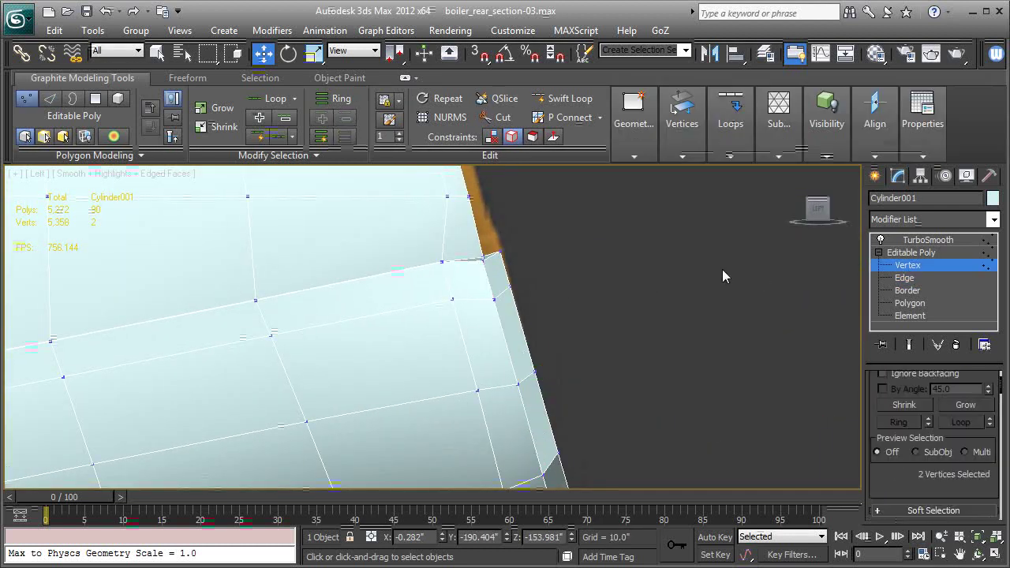
{"action": "key", "text": "F3"}
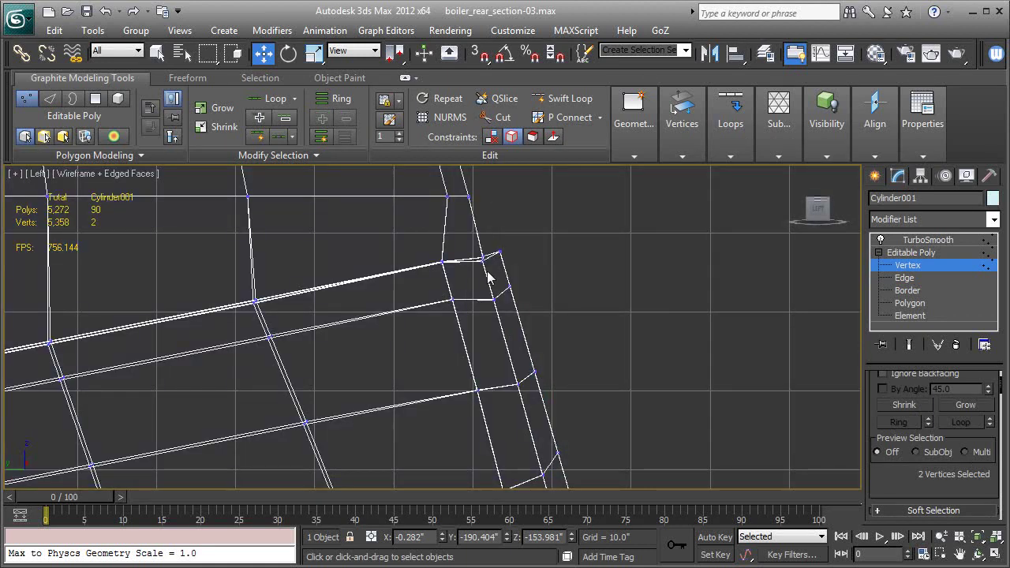
{"action": "left_click_drag", "start_coordinate": [481, 287], "coordinate": [494, 315]}
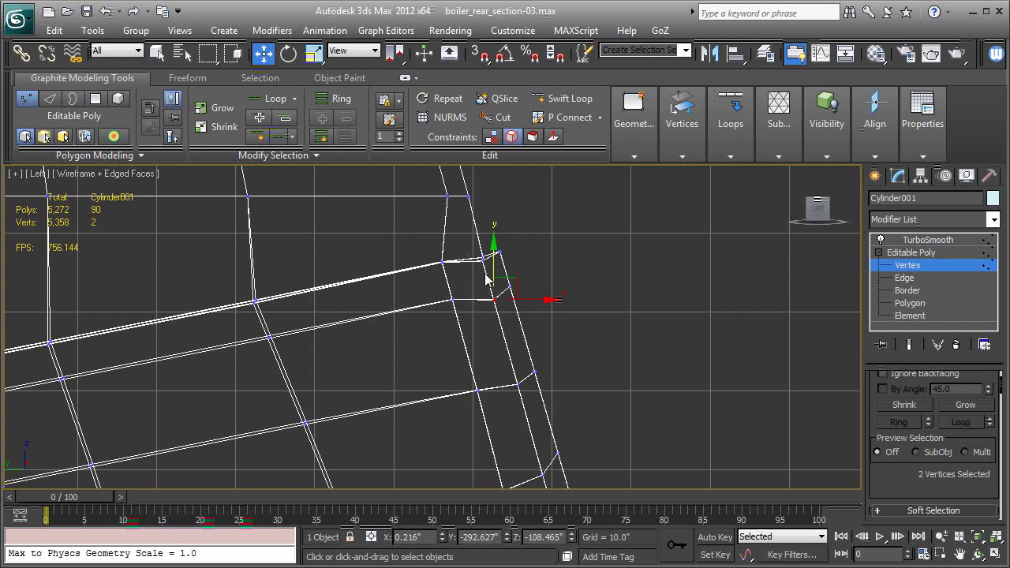
{"action": "left_click_drag", "start_coordinate": [473, 246], "coordinate": [490, 276], "text": "ctrl"}
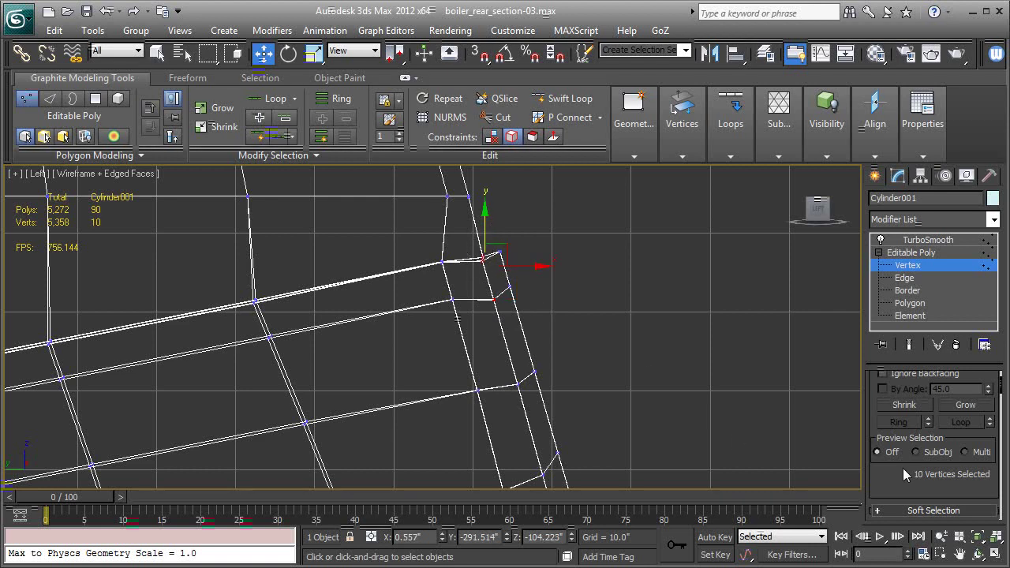
Step: With constraints set to None, raise the selected corner vertices, dropping the lower row and fine-tuning the ledge vertices to straighten the ledge line
{"action": "scroll", "coordinate": [895, 444], "scroll_direction": "down", "scroll_amount": 10}
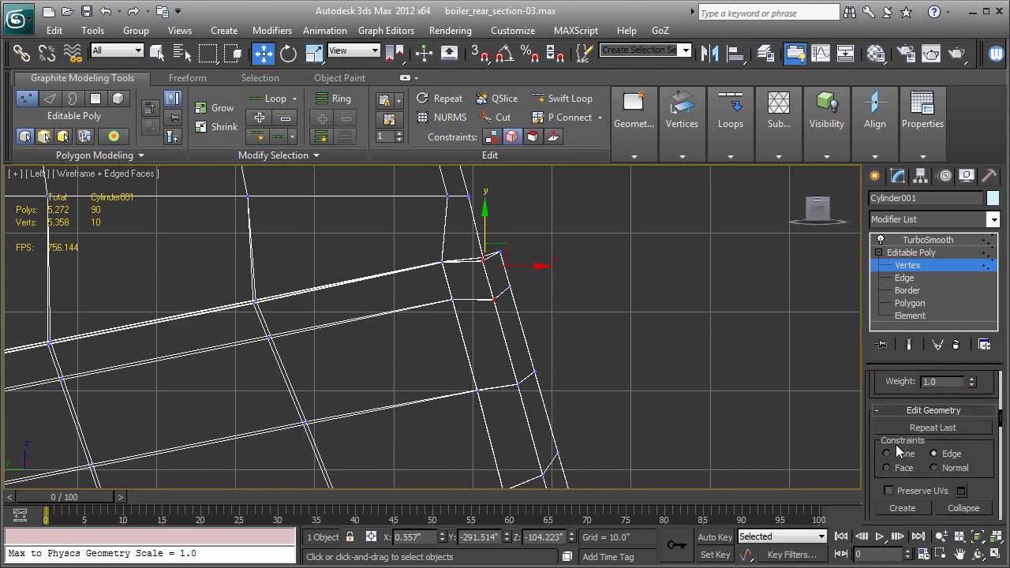
{"action": "left_click", "coordinate": [901, 454]}
{"action": "left_click_drag", "start_coordinate": [485, 216], "coordinate": [486, 213]}
{"action": "left_click_drag", "start_coordinate": [535, 337], "coordinate": [460, 284], "text": "alt"}
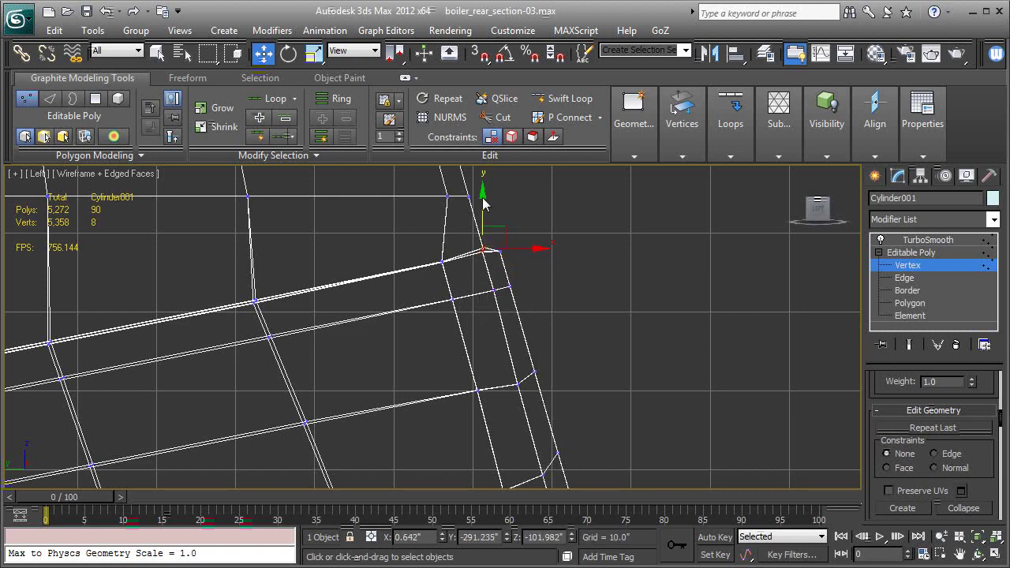
{"action": "left_click_drag", "start_coordinate": [485, 203], "coordinate": [483, 206]}
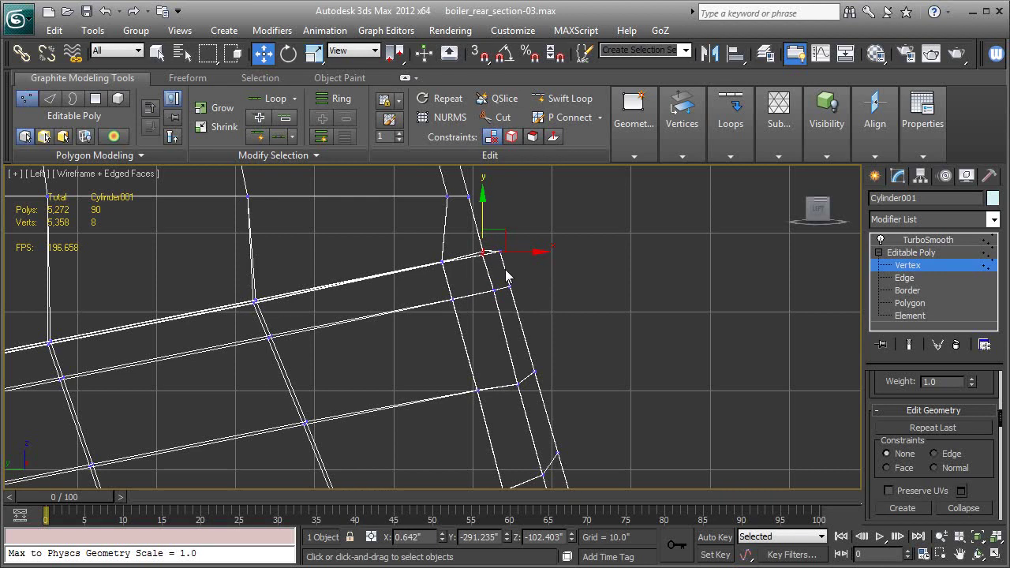
{"action": "left_click_drag", "start_coordinate": [501, 267], "coordinate": [475, 253], "text": "alt"}
{"action": "left_click_drag", "start_coordinate": [483, 198], "coordinate": [482, 202]}
Step: Return to the shaded perspective view and examine the lower front and rear corners with TurboSmooth applied
{"action": "left_click", "coordinate": [912, 255]}
{"action": "key", "text": "p"}
{"action": "key", "text": "F3"}
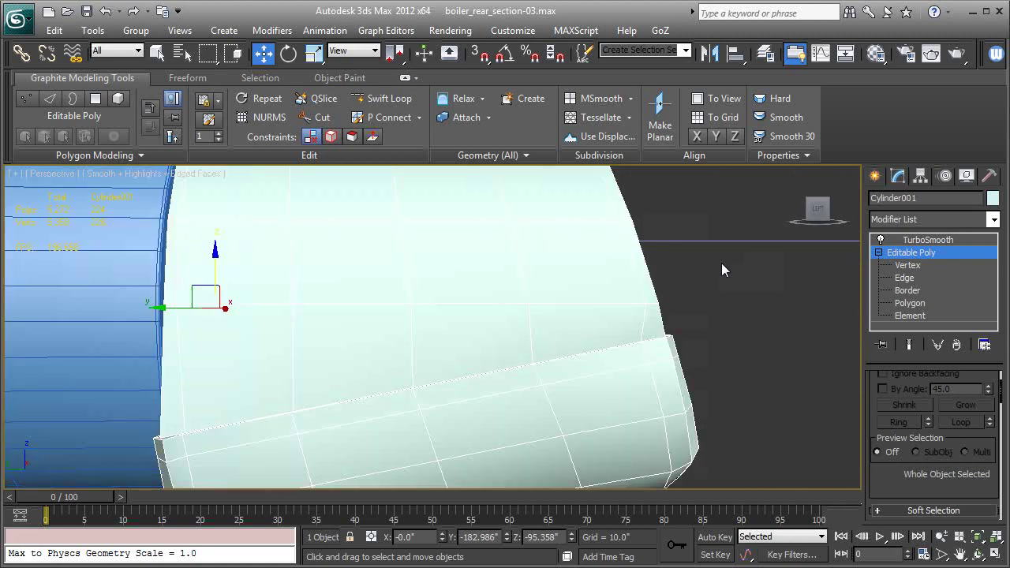
{"action": "key", "text": "F4"}
{"action": "left_click", "coordinate": [916, 240]}
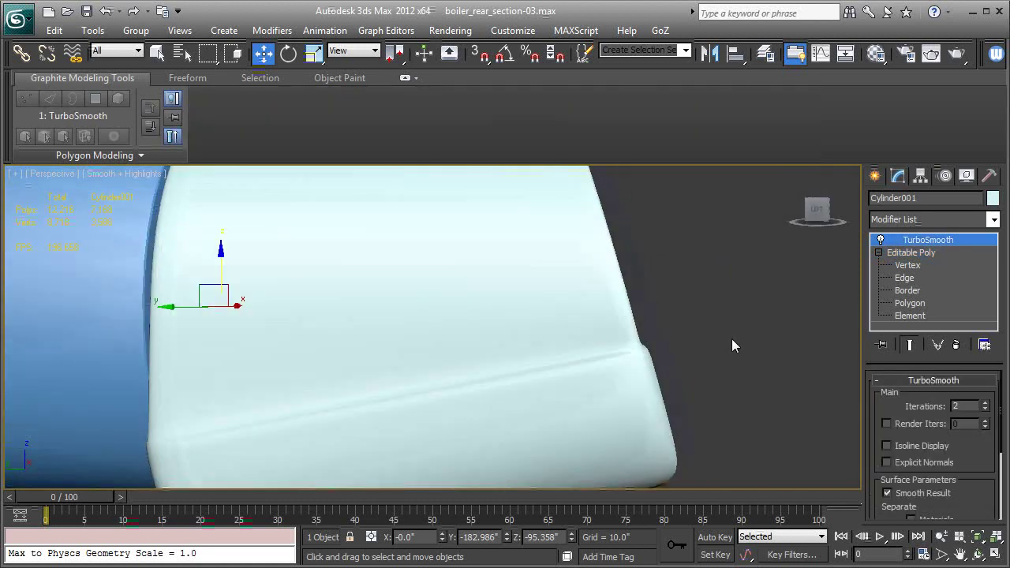
{"action": "middle_click_drag", "start_coordinate": [732, 345], "coordinate": [777, 341], "text": "alt"}
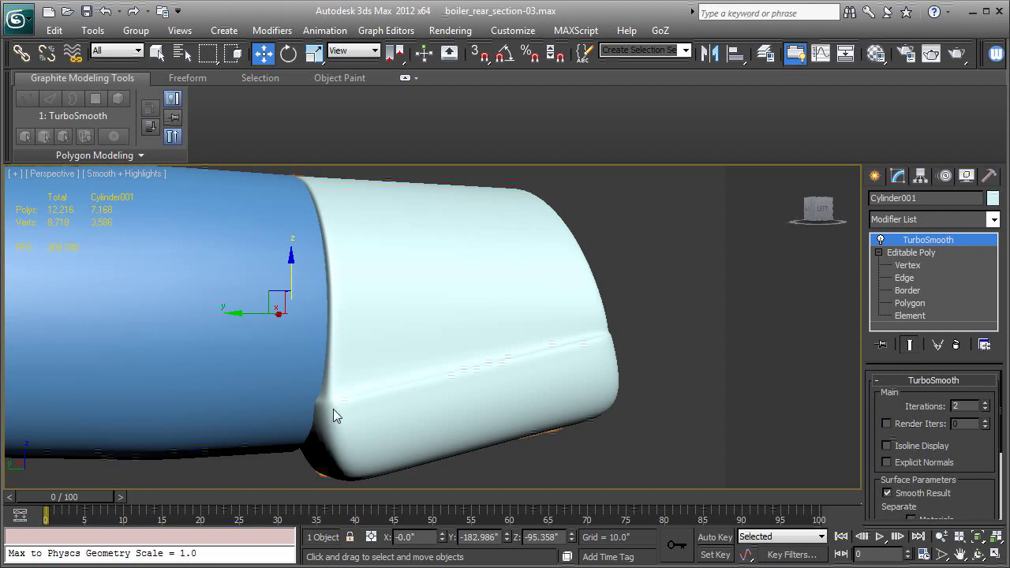
{"action": "middle_click_drag", "start_coordinate": [476, 407], "coordinate": [364, 428], "text": "alt"}
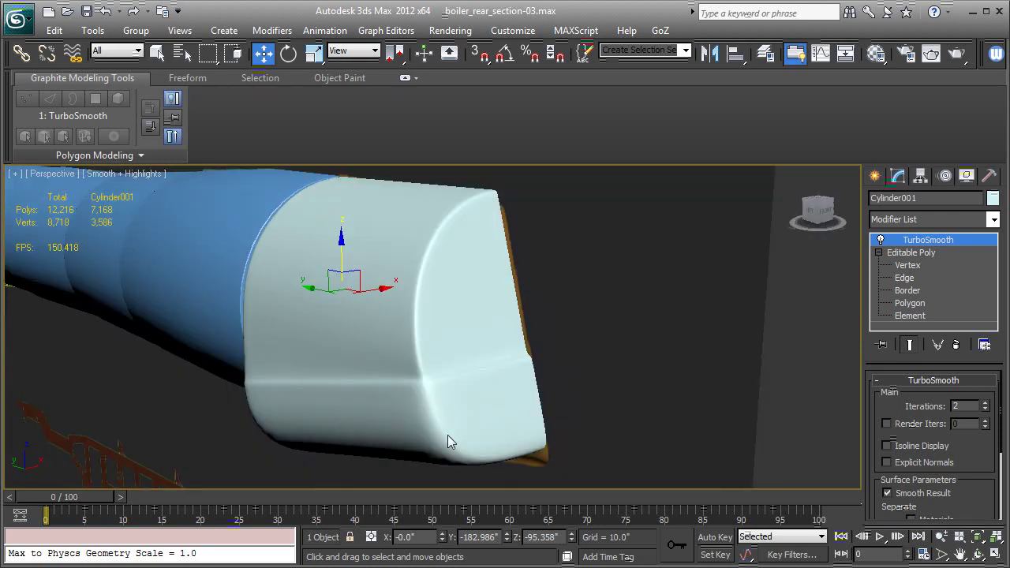
{"action": "middle_click_drag", "start_coordinate": [447, 435], "coordinate": [444, 414]}
Step: Show edged faces, switch TurboSmooth off and examine the base mesh around the lower rear corner
{"action": "key", "text": "F4"}
{"action": "scroll", "coordinate": [444, 415], "scroll_direction": "up", "scroll_amount": 2}
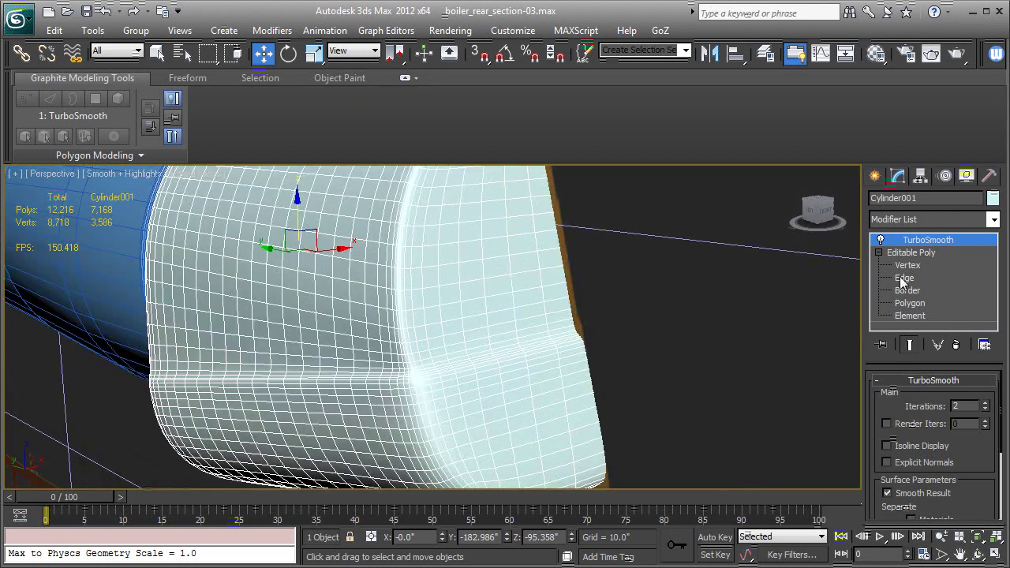
{"action": "left_click", "coordinate": [881, 240]}
{"action": "middle_click_drag", "start_coordinate": [568, 371], "coordinate": [485, 318], "text": "alt"}
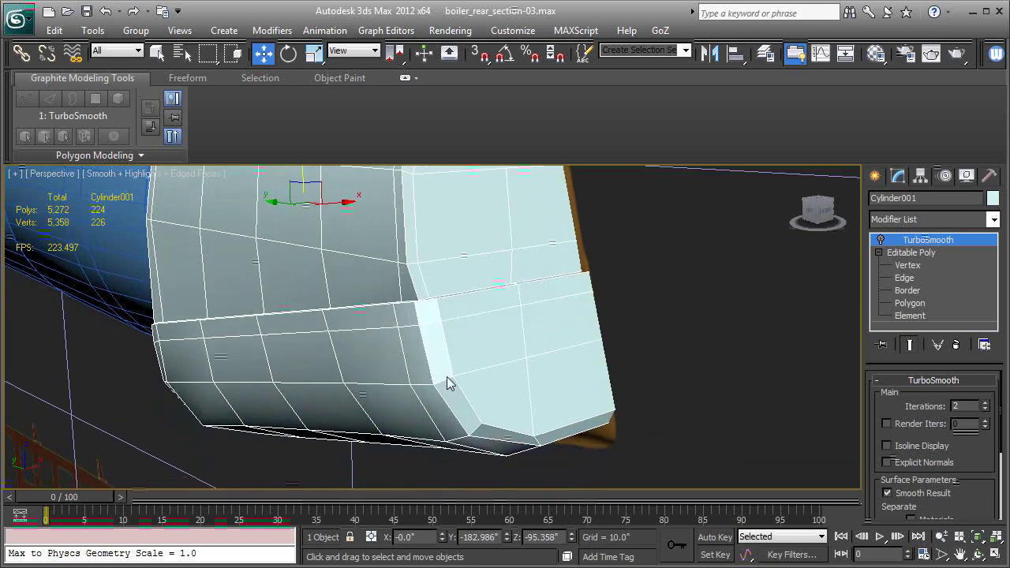
{"action": "middle_click_drag", "start_coordinate": [428, 404], "coordinate": [464, 430], "text": "alt"}
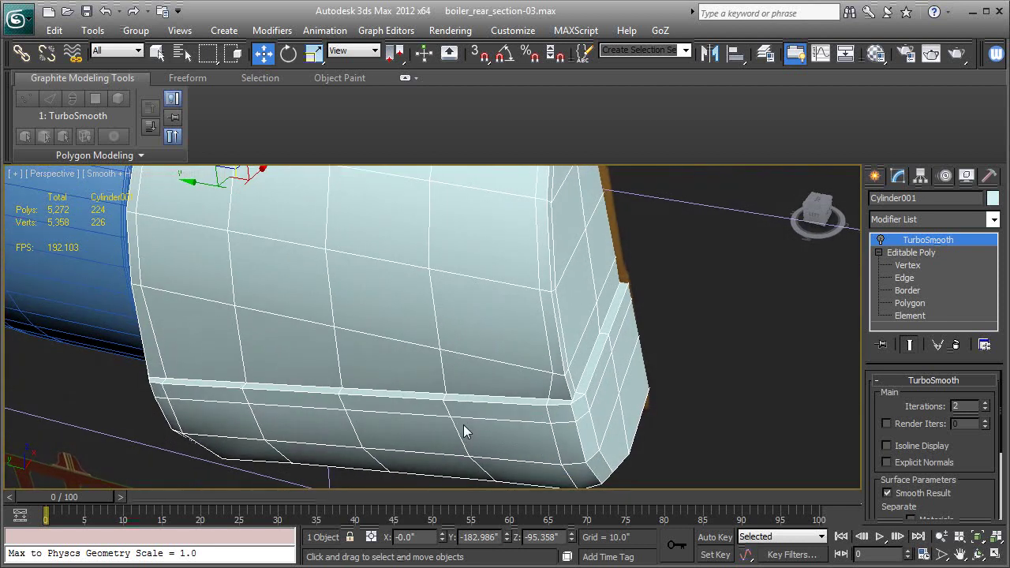
Step: Select the ledge corner vertex on both sides of the rear and slide them about 1.1 inches toward the front with the Edge constraint
{"action": "left_click", "coordinate": [906, 266]}
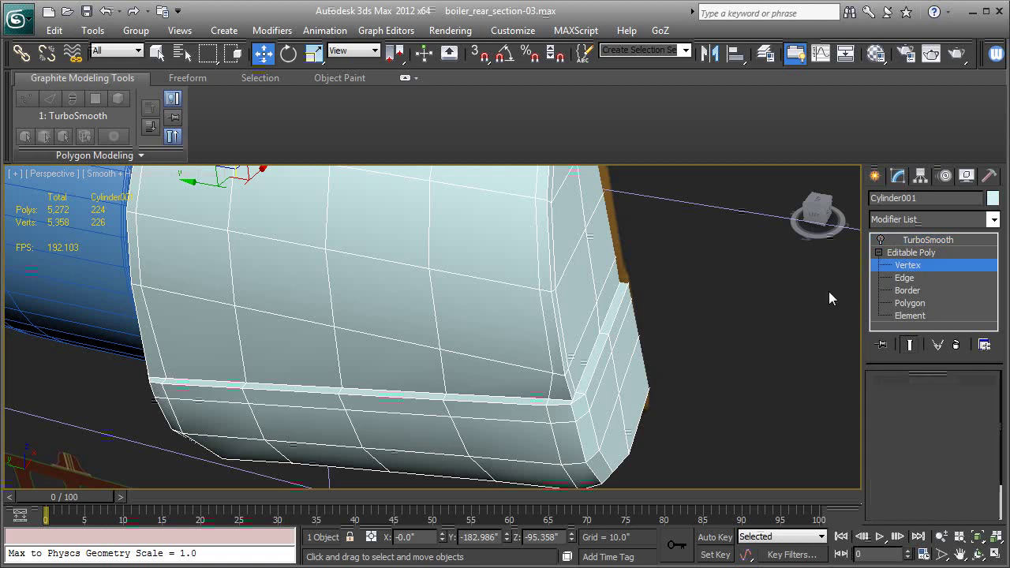
{"action": "left_click", "coordinate": [574, 397]}
{"action": "middle_click_drag", "start_coordinate": [650, 376], "coordinate": [462, 377], "text": "alt"}
{"action": "scroll", "coordinate": [462, 376], "scroll_direction": "down", "scroll_amount": 3}
{"action": "middle_click_drag", "start_coordinate": [690, 378], "coordinate": [362, 296], "text": "alt"}
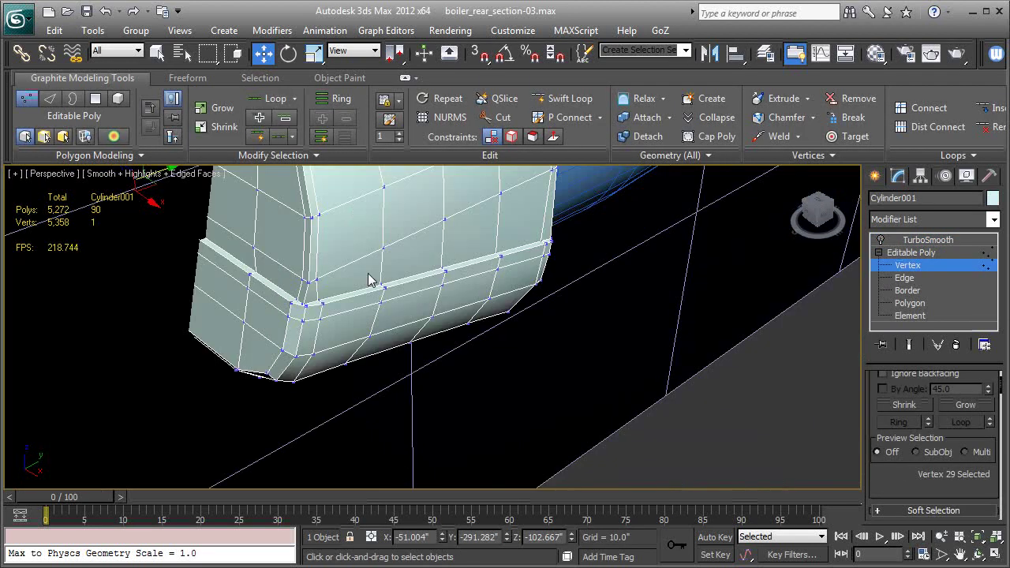
{"action": "left_click", "coordinate": [305, 308], "text": "ctrl"}
{"action": "middle_click_drag", "start_coordinate": [163, 308], "coordinate": [594, 308], "text": "alt"}
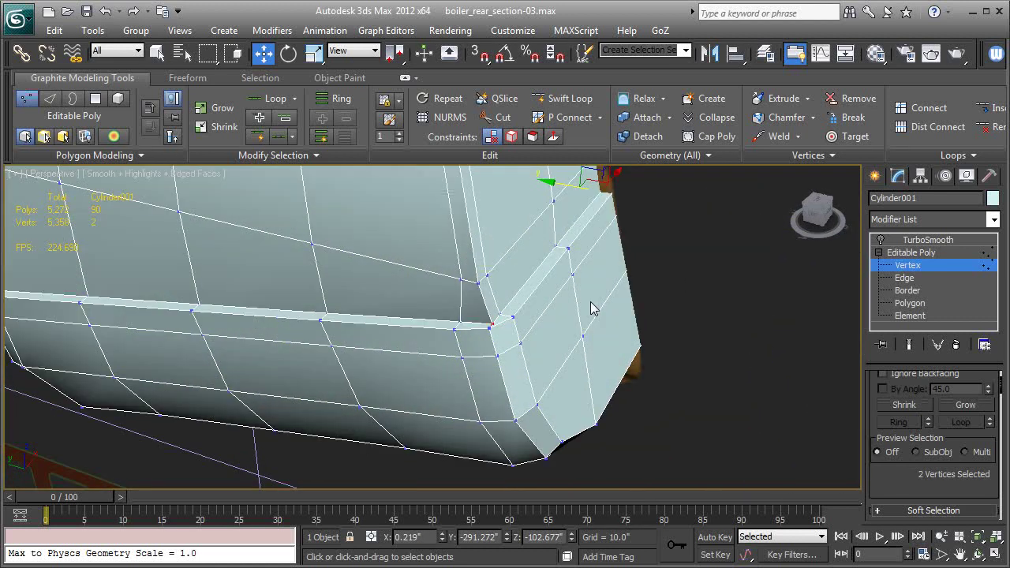
{"action": "key", "text": "shift+x"}
{"action": "left_click_drag", "start_coordinate": [551, 188], "coordinate": [548, 187]}
{"action": "middle_click_drag", "start_coordinate": [534, 272], "coordinate": [625, 273], "text": "alt"}
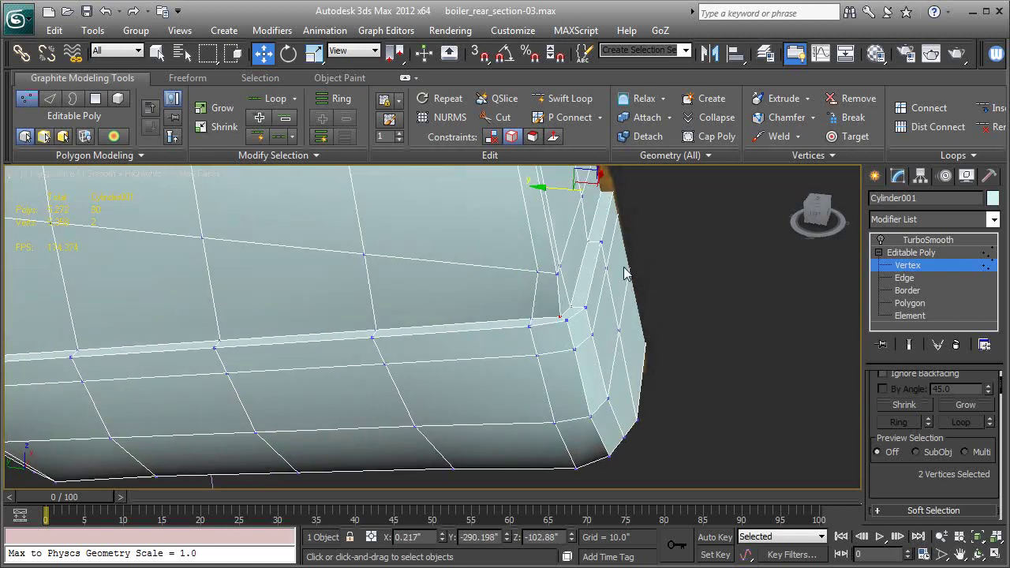
Step: Examine the adjusted ledge corner and the whole rear section with TurboSmooth applied and edges hidden
{"action": "left_click", "coordinate": [912, 252]}
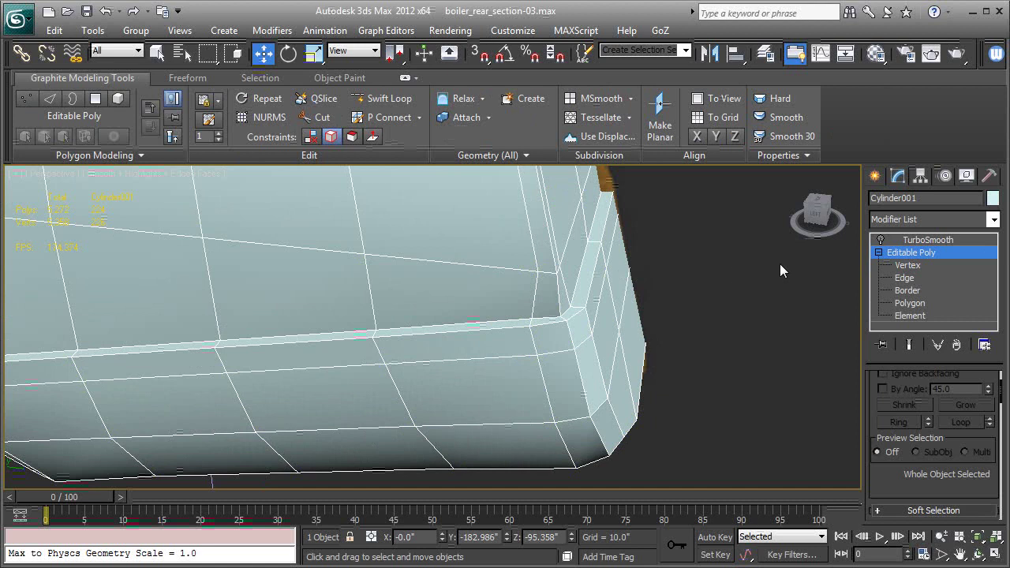
{"action": "left_click", "coordinate": [925, 239]}
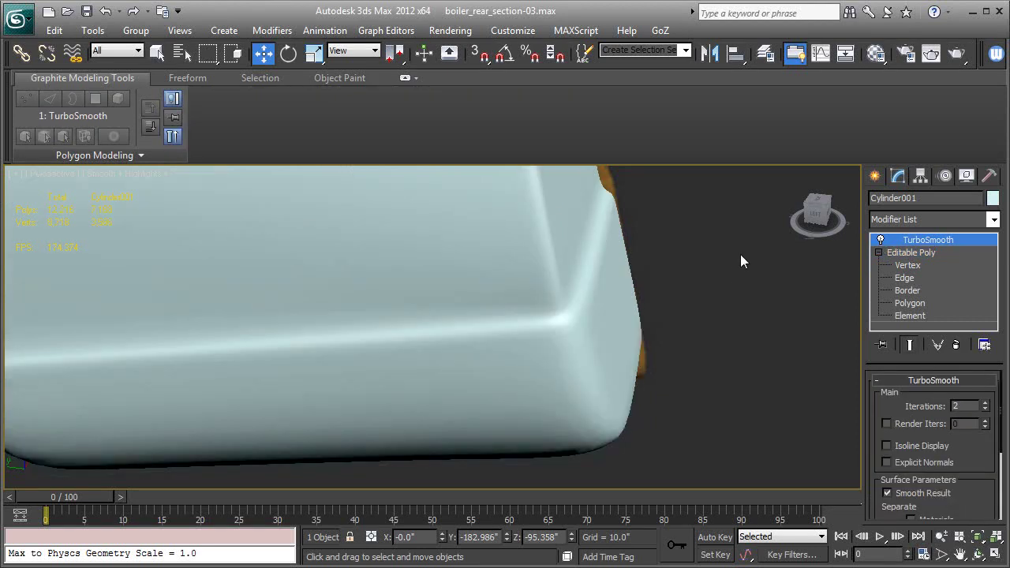
{"action": "middle_click_drag", "start_coordinate": [685, 256], "coordinate": [694, 258], "text": "alt"}
{"action": "scroll", "coordinate": [694, 258], "scroll_direction": "down", "scroll_amount": 5}
{"action": "middle_click_drag", "start_coordinate": [509, 263], "coordinate": [1009, 237], "text": "alt"}
{"action": "middle_click_drag", "start_coordinate": [797, 221], "coordinate": [796, 296], "text": "alt"}
{"action": "scroll", "coordinate": [795, 296], "scroll_direction": "up", "scroll_amount": 2}
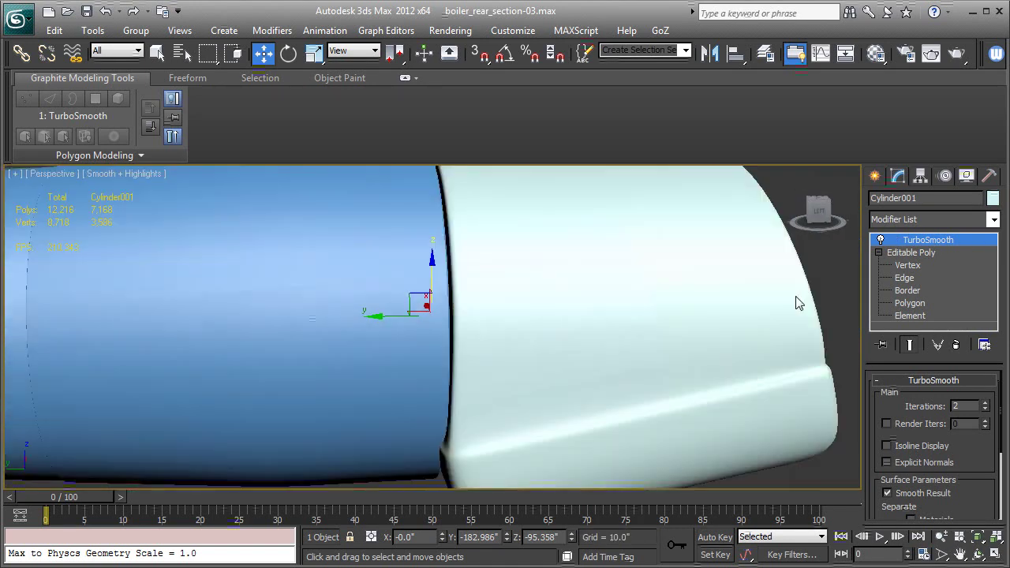
Step: Compare the section with the boiler in the left view and move the whole section about 1 inch toward the front
{"action": "key", "text": "l"}
{"action": "scroll", "coordinate": [620, 315], "scroll_direction": "up", "scroll_amount": 5}
{"action": "scroll", "coordinate": [692, 326], "scroll_direction": "up", "scroll_amount": 2}
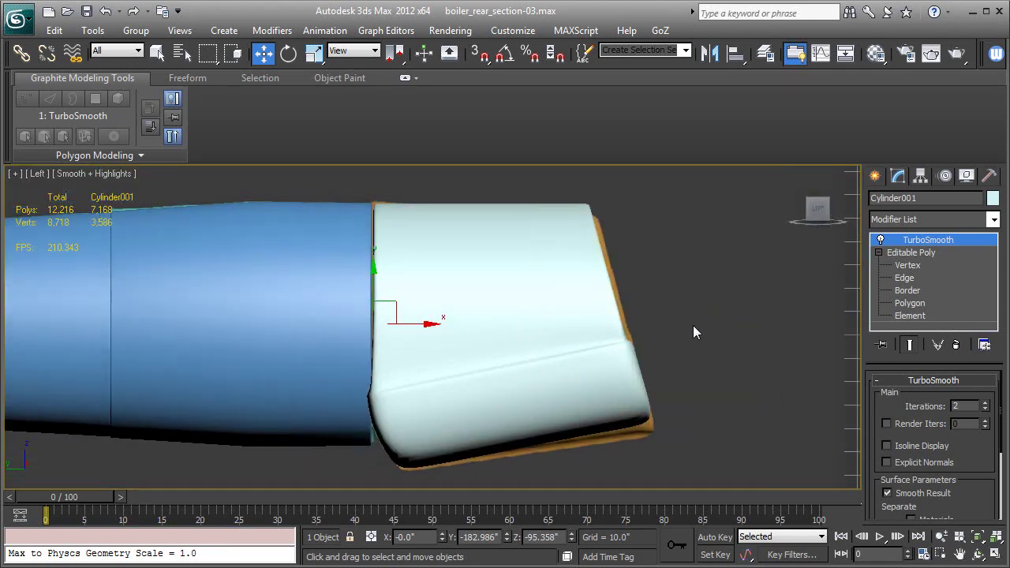
{"action": "key", "text": "F3"}
{"action": "scroll", "coordinate": [675, 359], "scroll_direction": "down", "scroll_amount": 2}
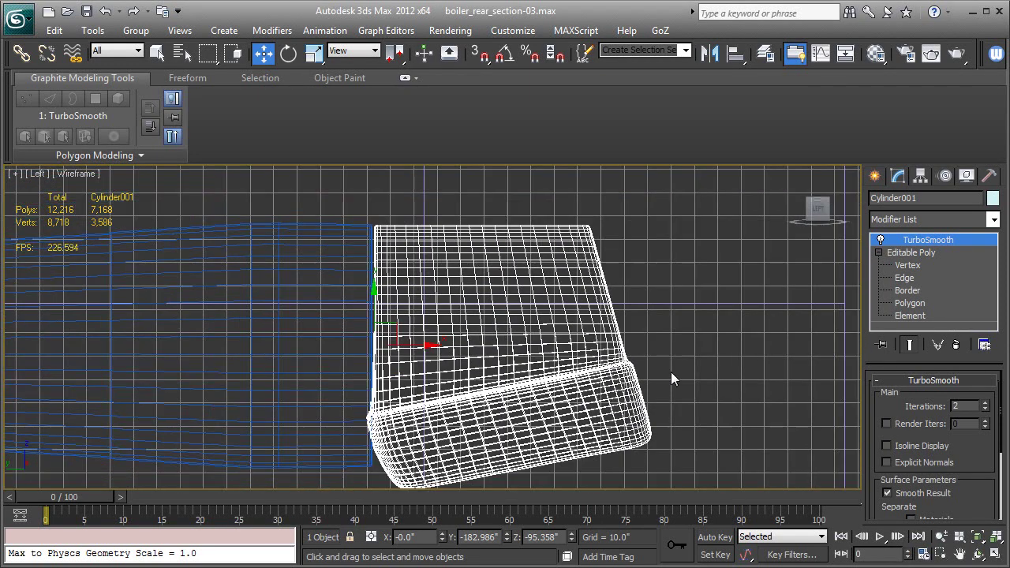
{"action": "key", "text": "F3"}
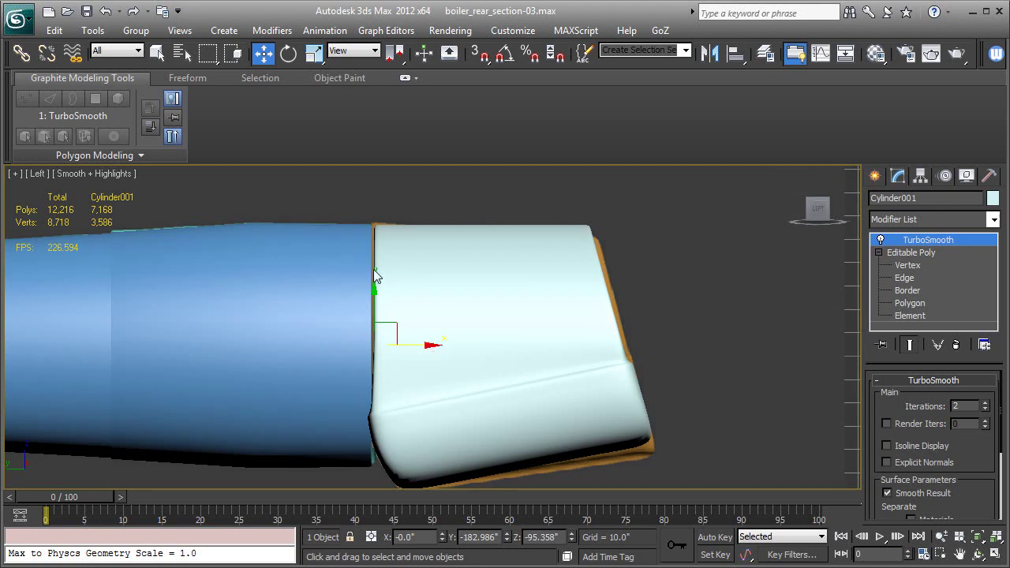
{"action": "key", "text": "F3"}
{"action": "key", "text": "F3"}
{"action": "left_click_drag", "start_coordinate": [424, 352], "coordinate": [422, 352]}
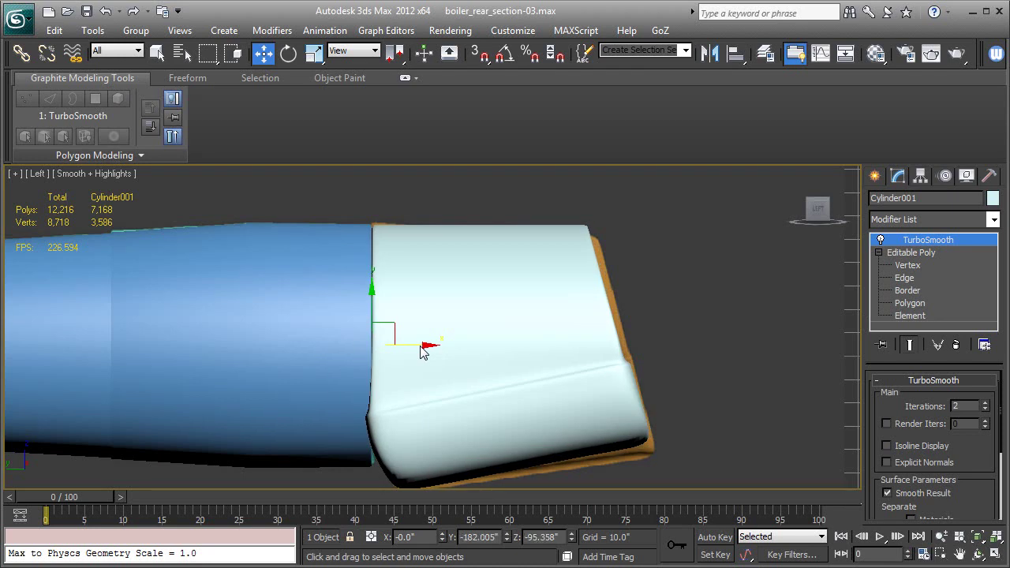
Step: In the left wireframe view, select the 44 vertices at the lower front corner of the rear section
{"action": "left_click", "coordinate": [906, 265]}
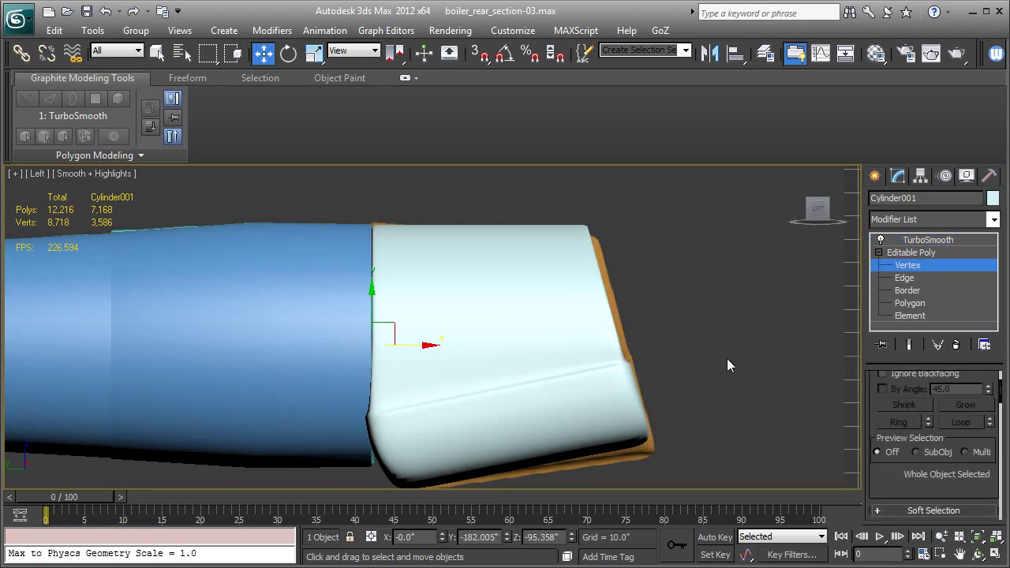
{"action": "key", "text": "F3"}
{"action": "middle_click_drag", "start_coordinate": [349, 389], "coordinate": [337, 354]}
{"action": "left_click_drag", "start_coordinate": [335, 353], "coordinate": [415, 478]}
{"action": "left_click_drag", "start_coordinate": [325, 363], "coordinate": [413, 474]}
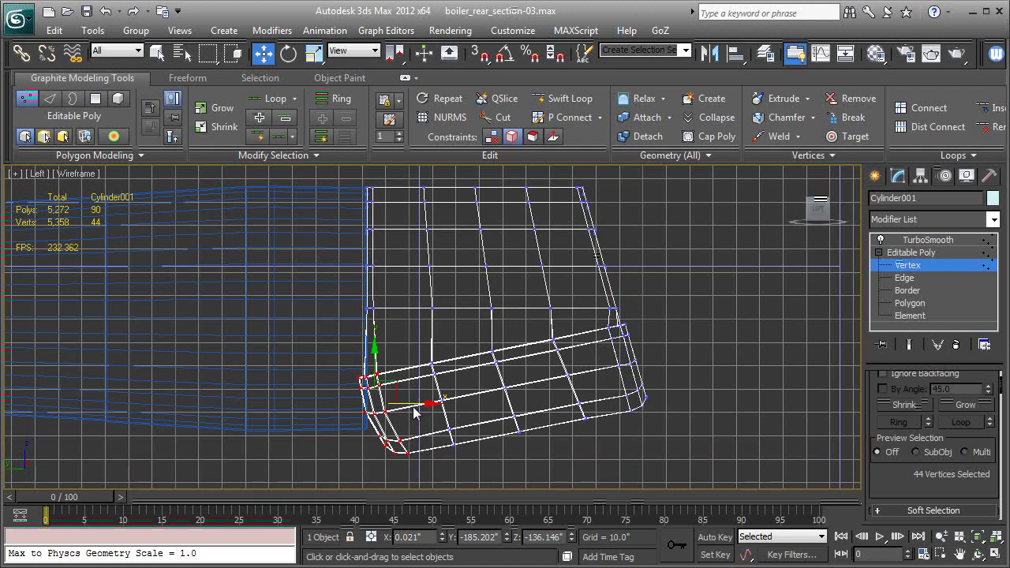
Step: Try sliding the selected lower front vertices toward the rear with the Edge constraint on, and undo it
{"action": "left_click_drag", "start_coordinate": [418, 411], "coordinate": [425, 411]}
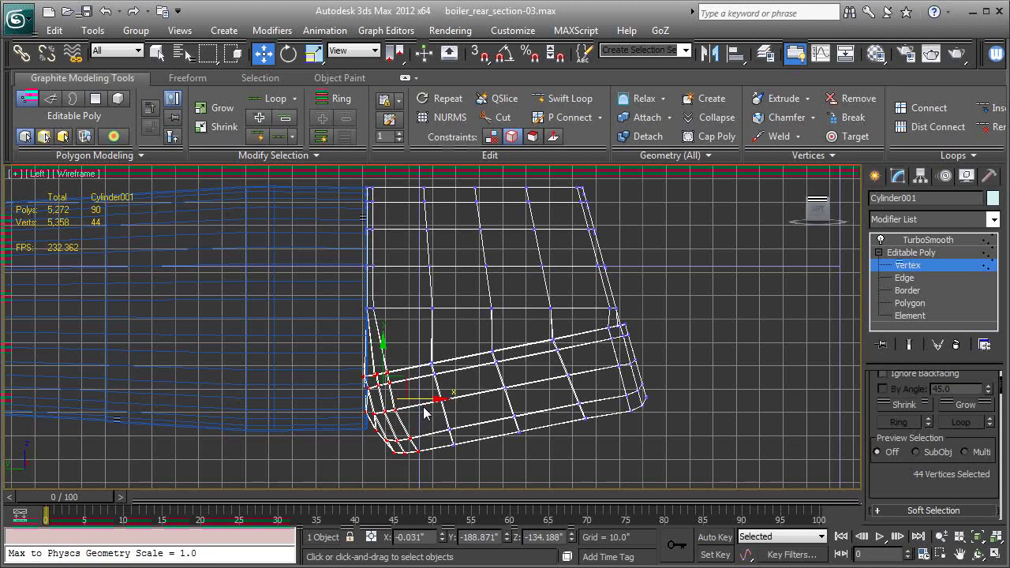
{"action": "scroll", "coordinate": [900, 442], "scroll_direction": "down", "scroll_amount": 8}
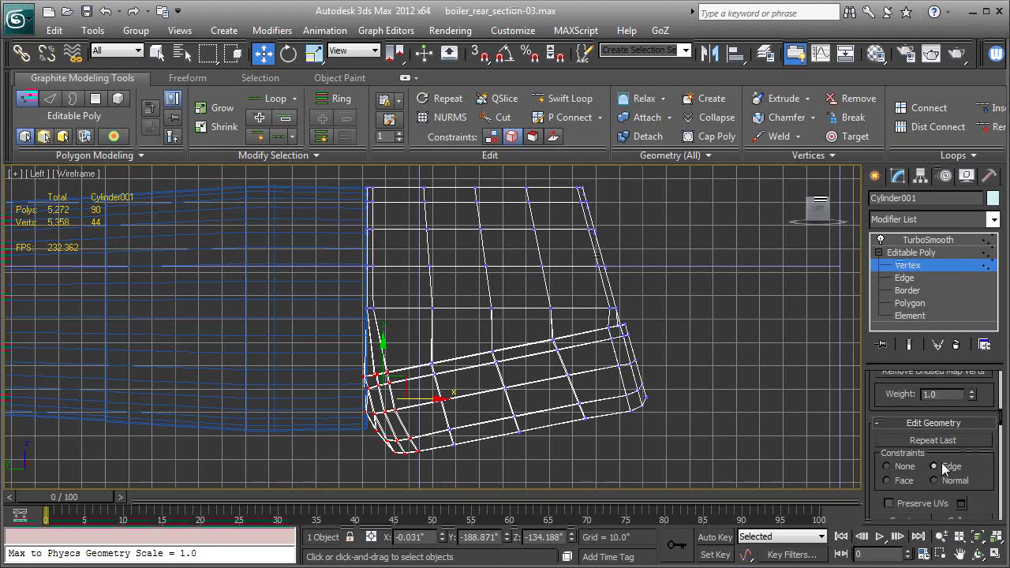
{"action": "key", "text": "ctrl+z"}
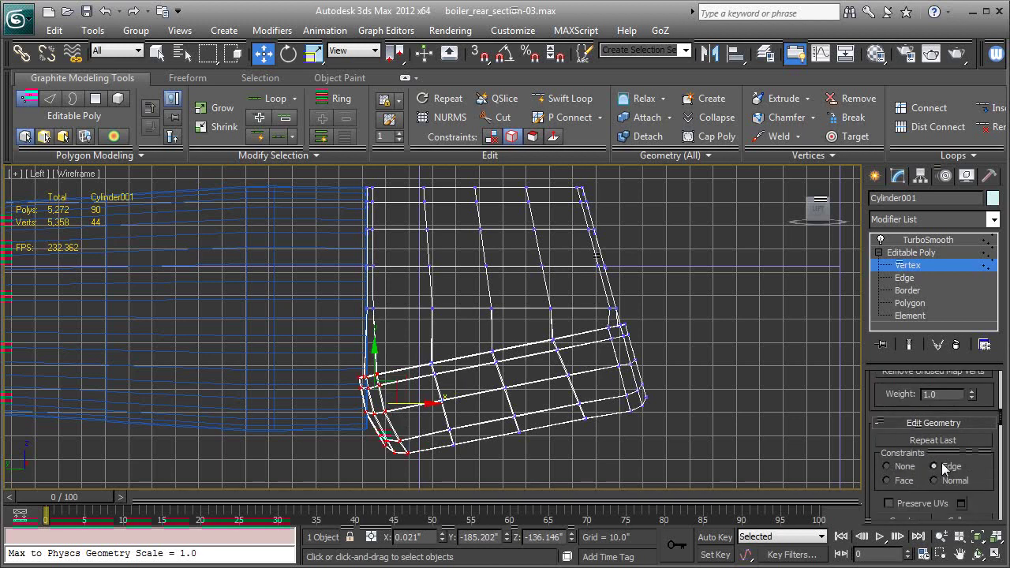
Step: Set the constraint to None and move the selected lower front vertices about 1.2 inches toward the rear
{"action": "left_click", "coordinate": [922, 465]}
{"action": "scroll", "coordinate": [427, 429], "scroll_direction": "up", "scroll_amount": 3}
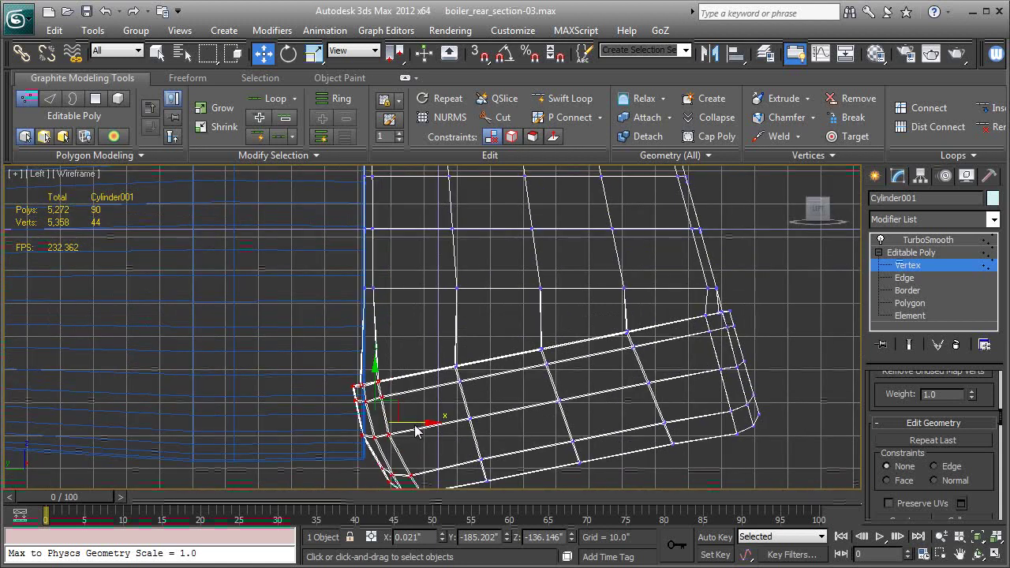
{"action": "left_click_drag", "start_coordinate": [417, 427], "coordinate": [419, 427]}
{"action": "middle_click_drag", "start_coordinate": [419, 427], "coordinate": [414, 372]}
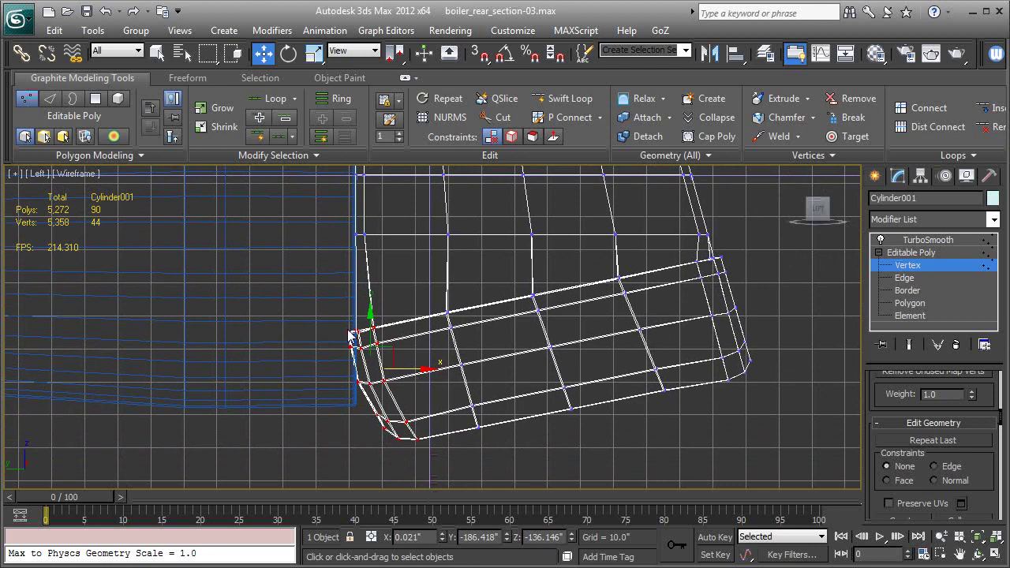
Step: Return to the TurboSmooth level and examine the smoothed rear section against the boiler in the shaded perspective view
{"action": "left_click", "coordinate": [914, 253]}
{"action": "left_click", "coordinate": [920, 244]}
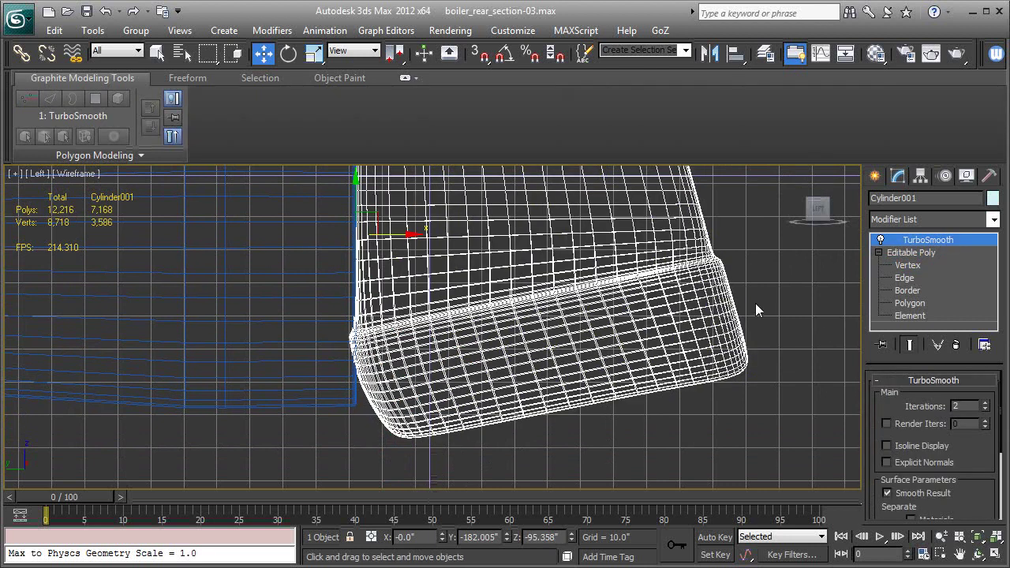
{"action": "key", "text": "p"}
{"action": "key", "text": "F3"}
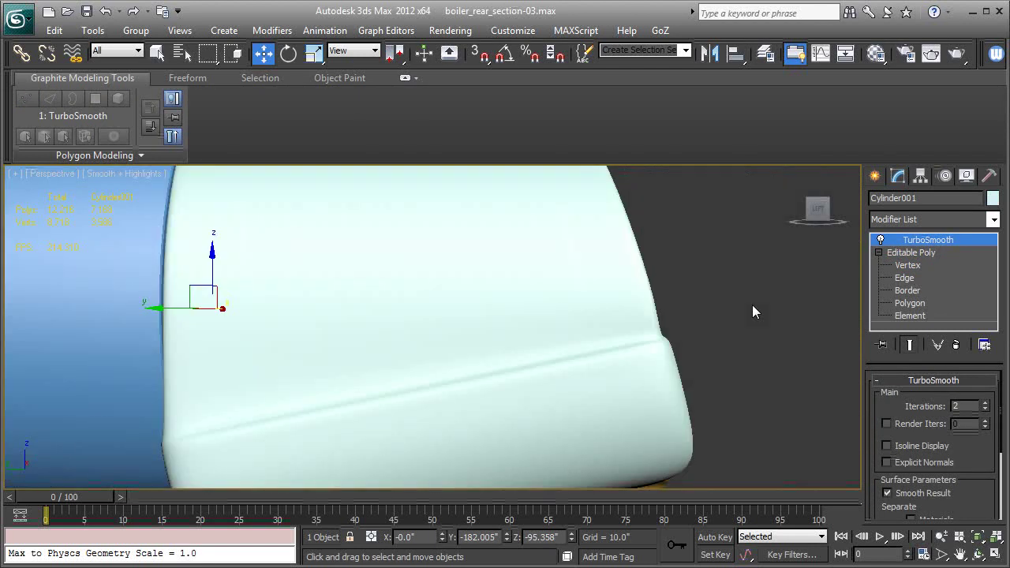
{"action": "middle_click_drag", "start_coordinate": [417, 311], "coordinate": [471, 314], "text": "alt"}
{"action": "scroll", "coordinate": [472, 315], "scroll_direction": "down", "scroll_amount": 2}
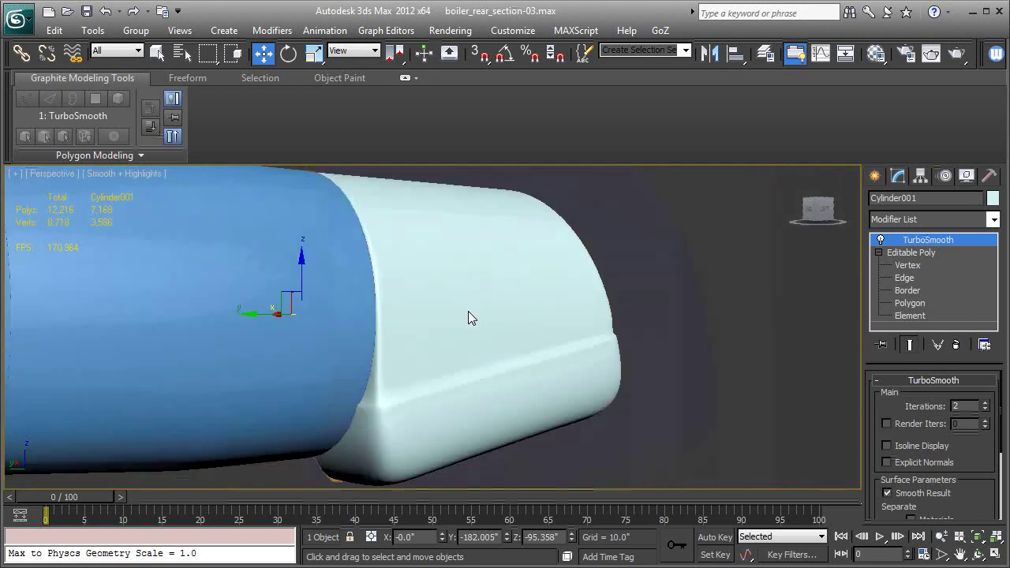
{"action": "middle_click_drag", "start_coordinate": [383, 348], "coordinate": [365, 372], "text": "alt"}
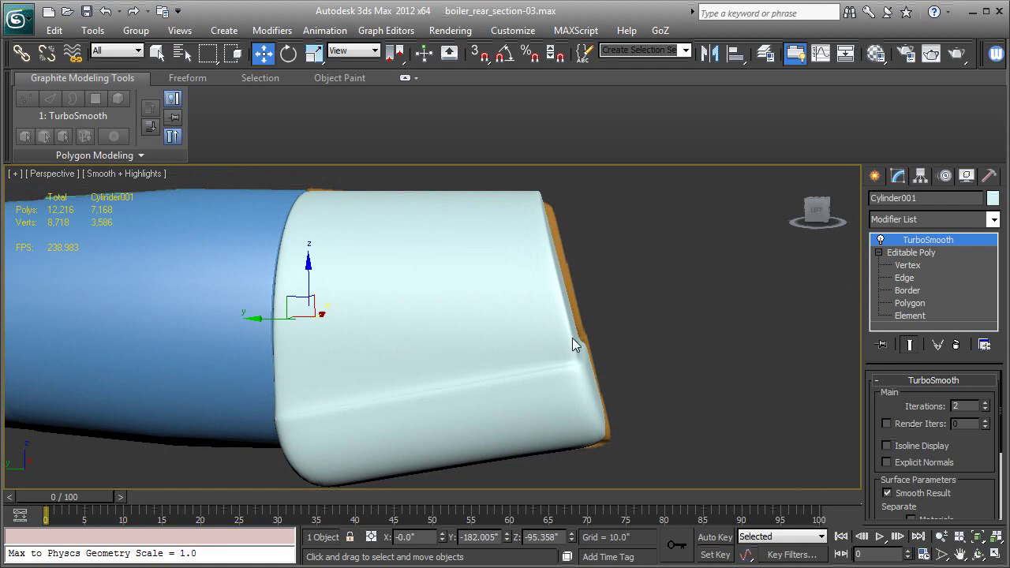
{"action": "key", "text": "F4"}
{"action": "key", "text": "F4"}
Step: Rename the rear section object as Boiler_rear_section-01
{"action": "left_click", "coordinate": [923, 196]}
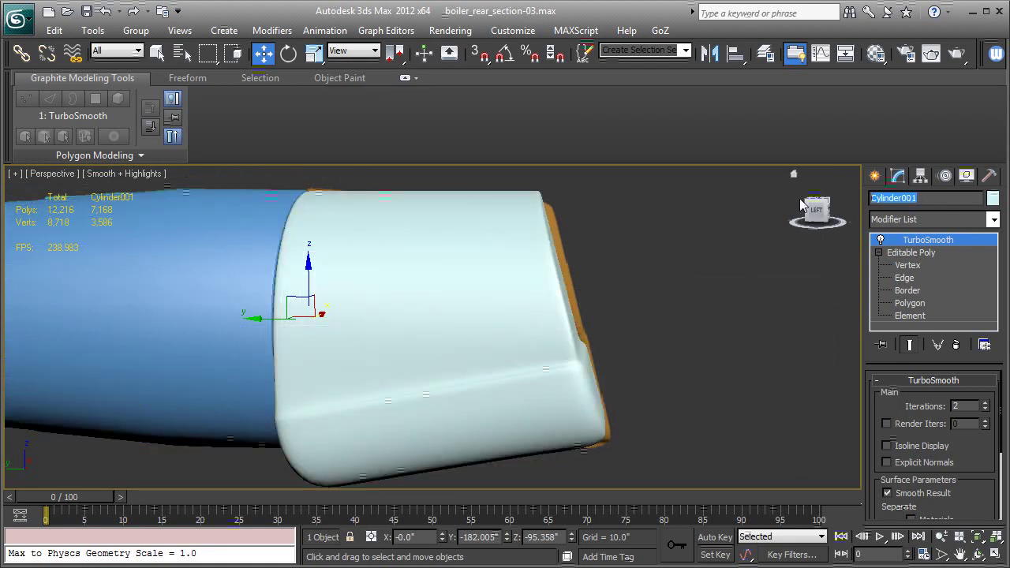
{"action": "type", "text": "Boil"}
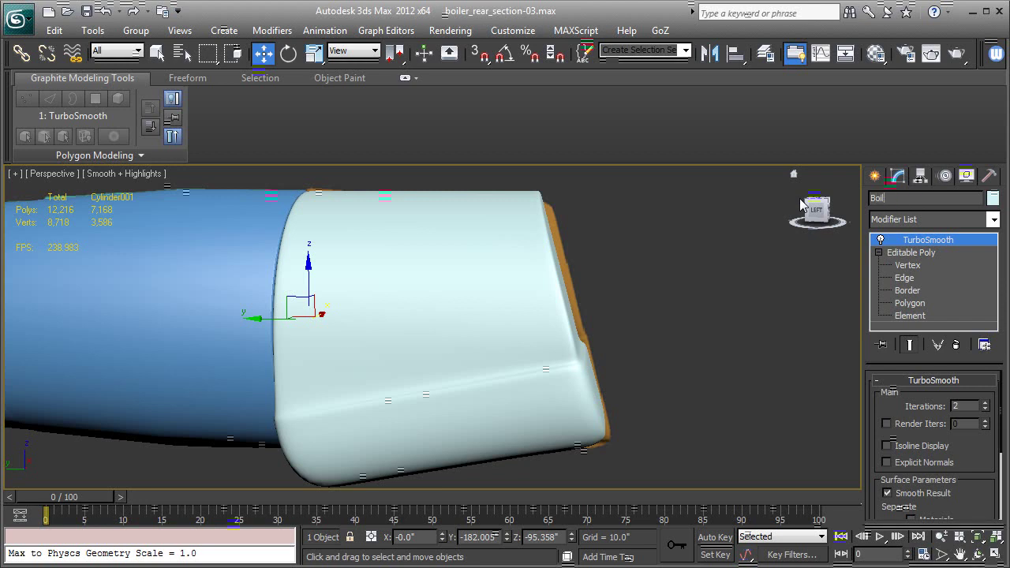
{"action": "type", "text": "er_rear"}
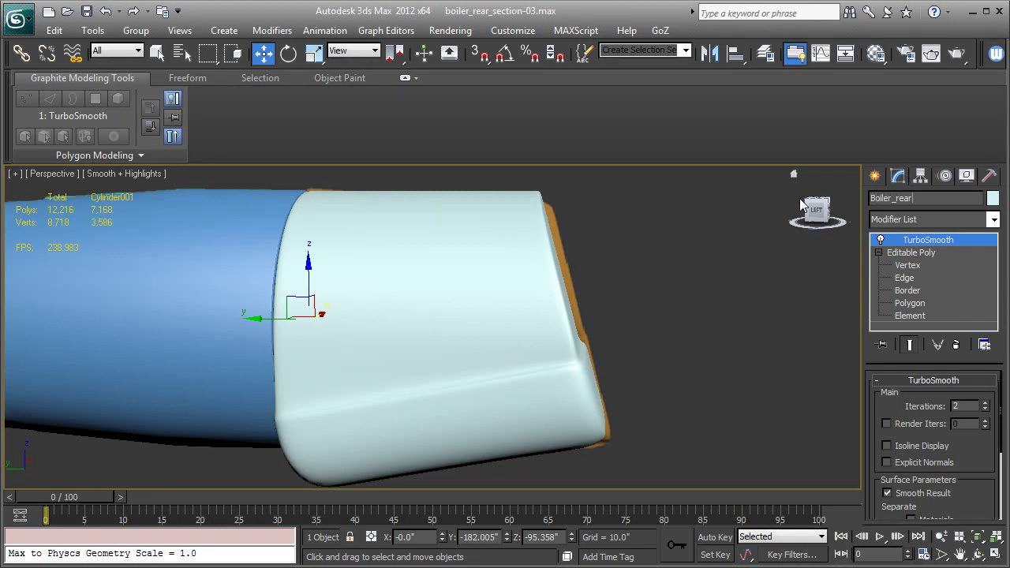
{"action": "type", "text": "_section-01"}
{"action": "middle_click_drag", "start_coordinate": [631, 360], "coordinate": [676, 366]}
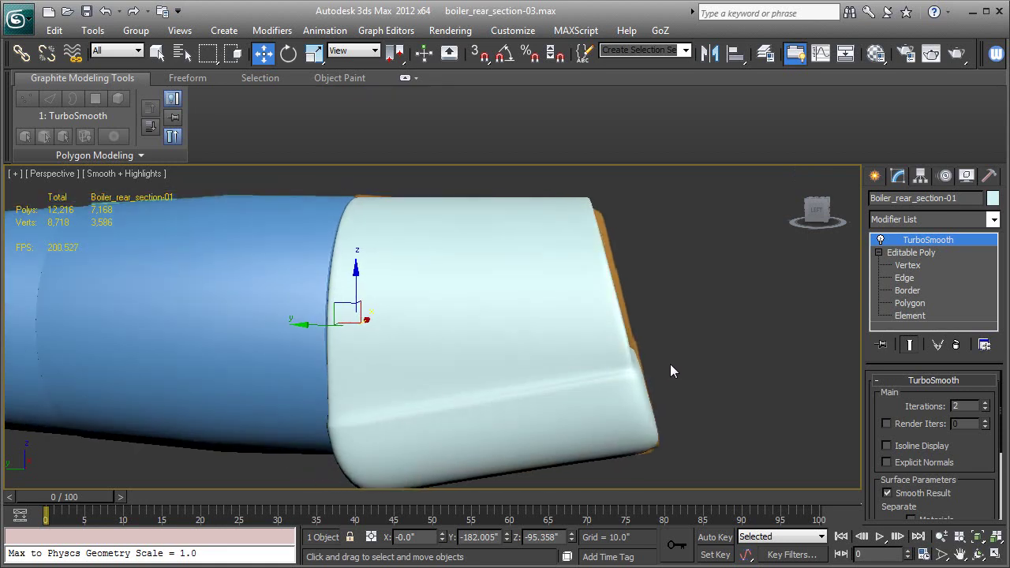